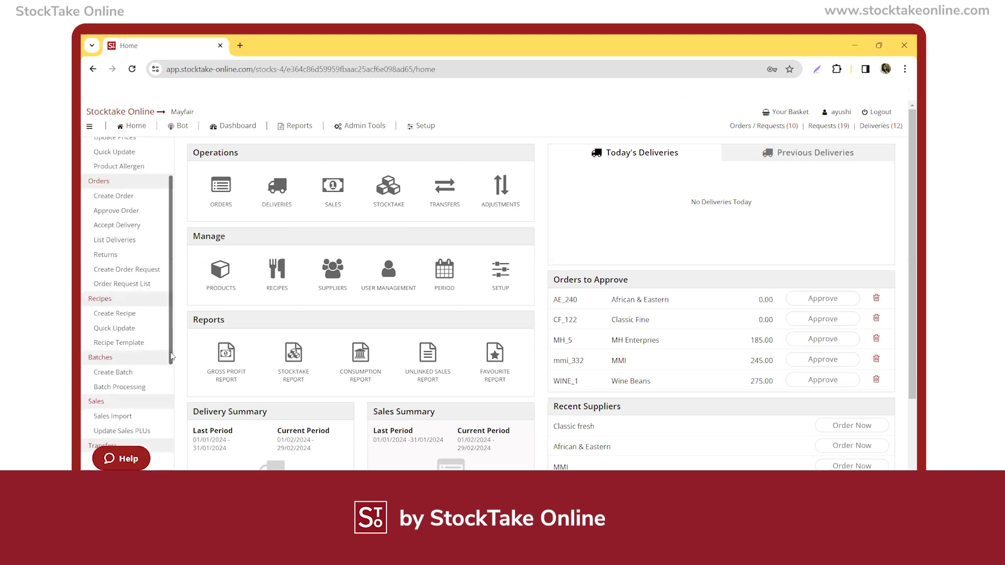
- Start a new batch and name it "Mashy Peas"
{"action": "left_click", "coordinate": [117, 374]}
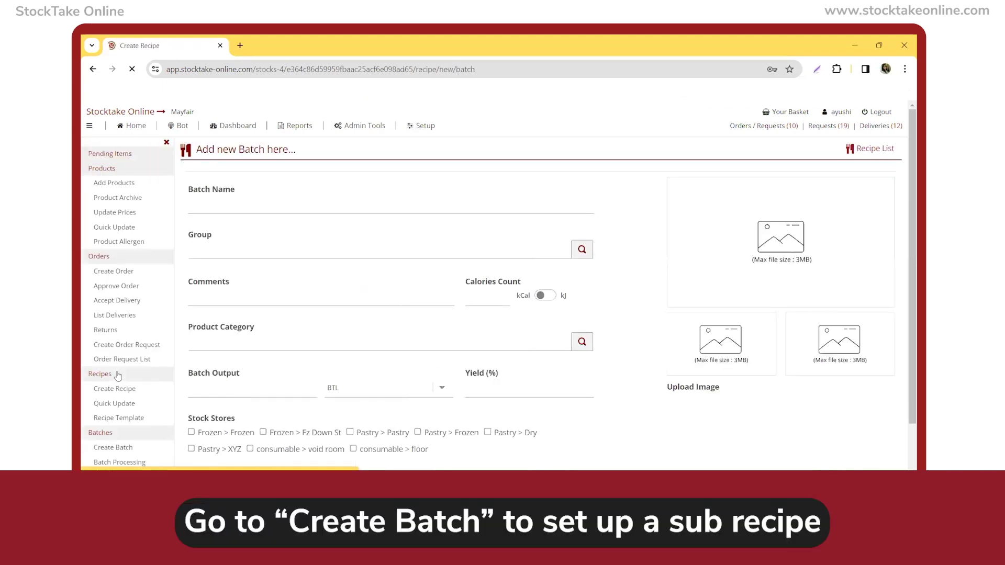
{"action": "left_click", "coordinate": [288, 209]}
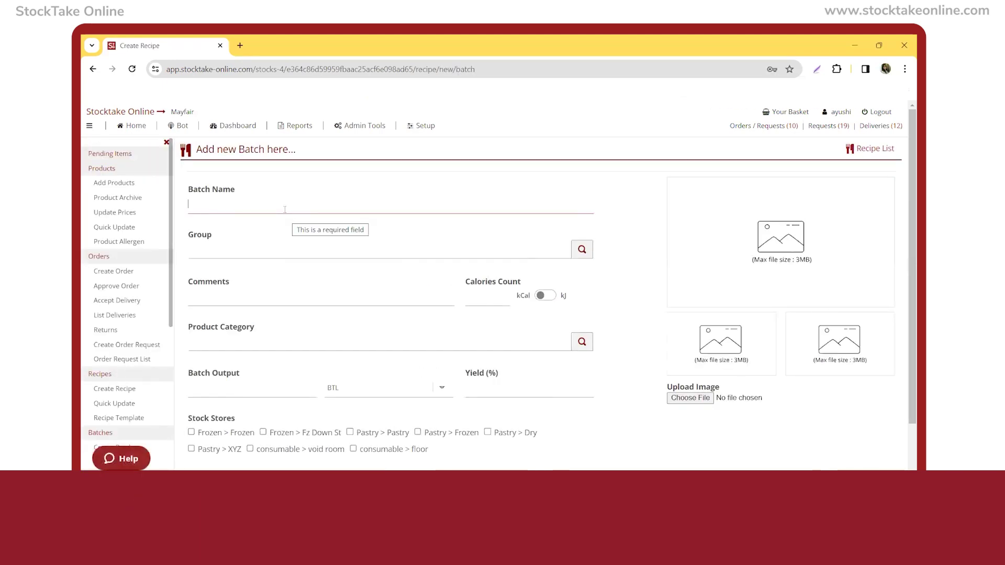
{"action": "type", "text": "Mashy"}
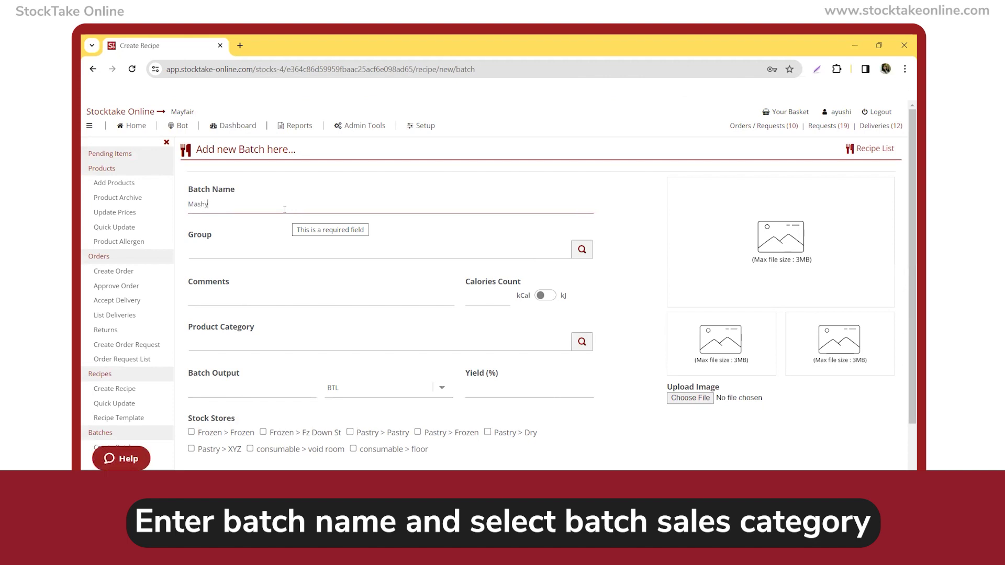
{"action": "type", "text": " Peas"}
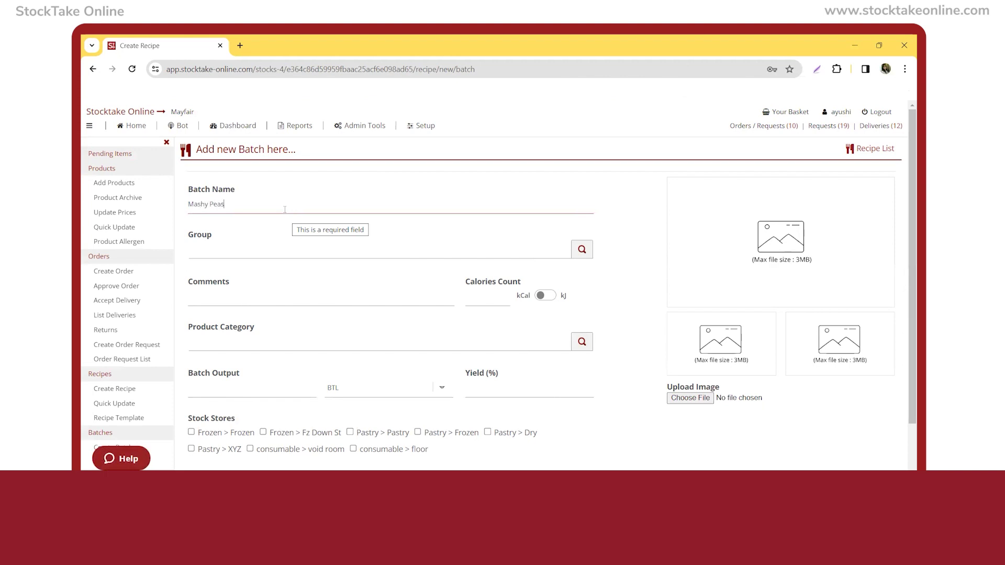
- Set both the batch's group and its product category to Kitchen > Food Batch > Batch
{"action": "left_click", "coordinate": [259, 254]}
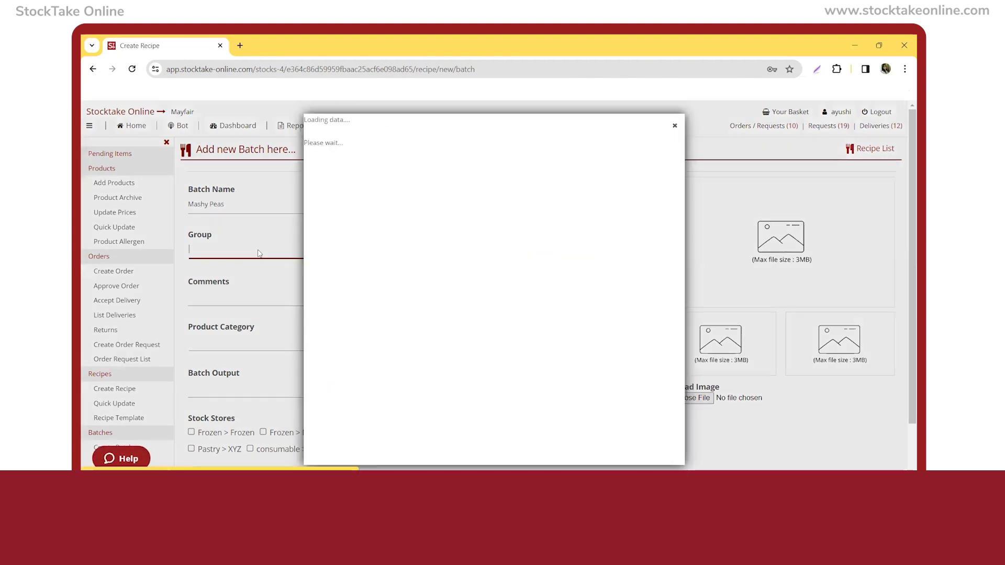
{"action": "type", "text": "bat"}
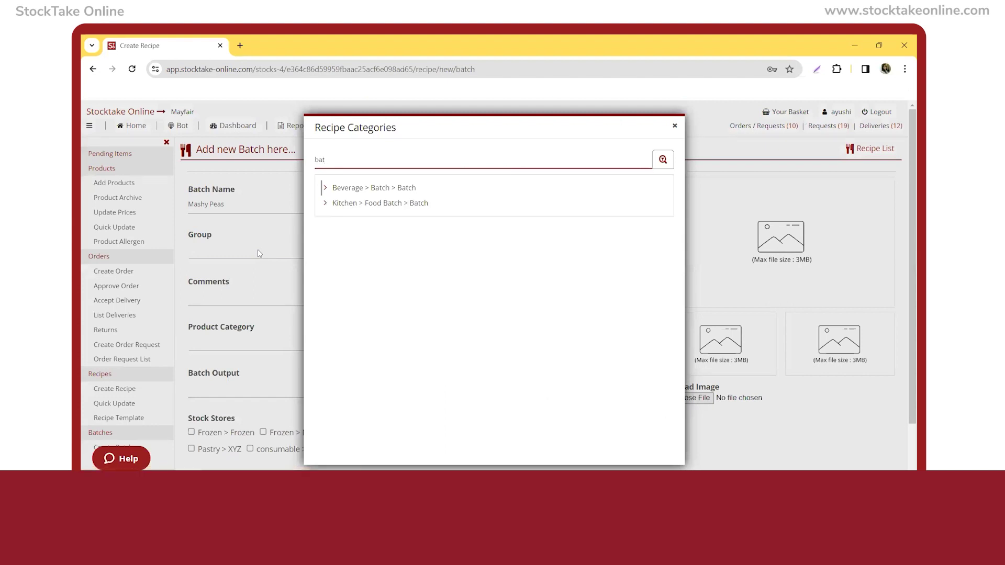
{"action": "key", "text": "Return"}
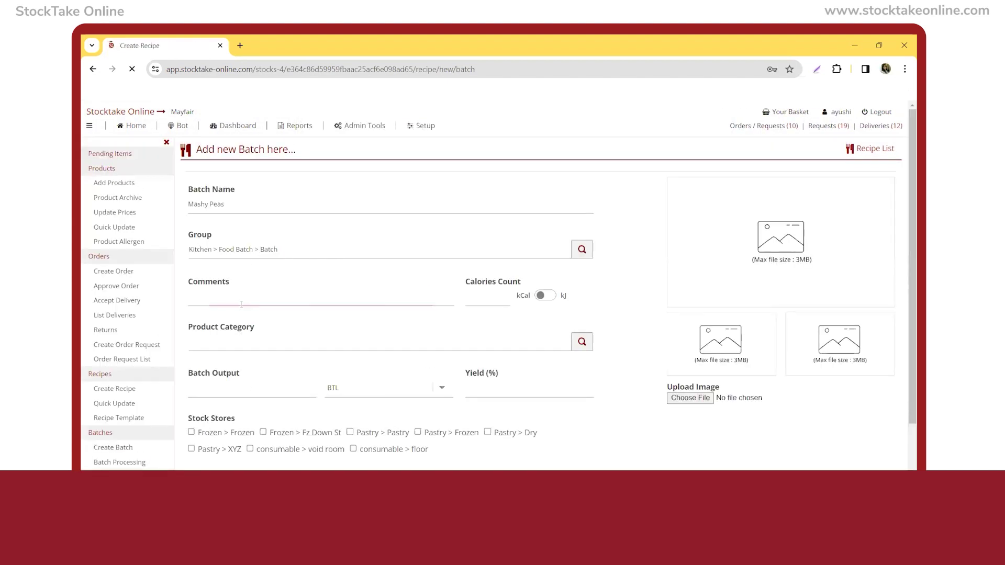
{"action": "left_click", "coordinate": [238, 341]}
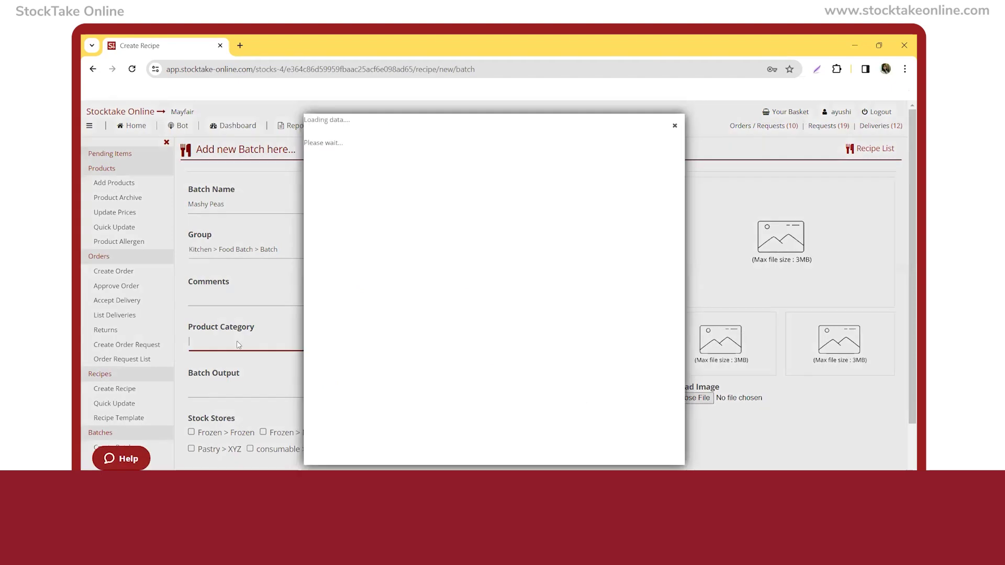
{"action": "type", "text": "bat"}
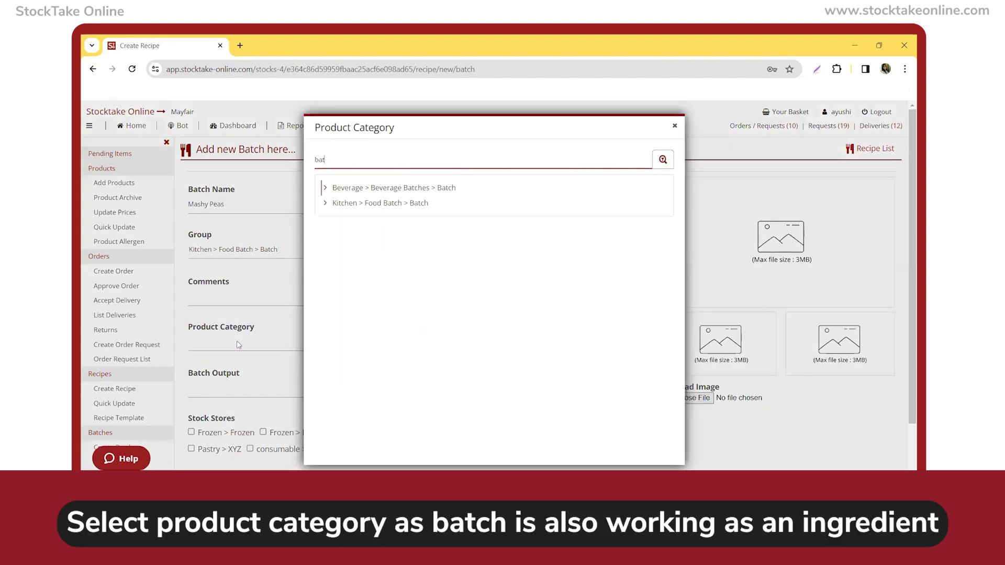
{"action": "key", "text": "Return"}
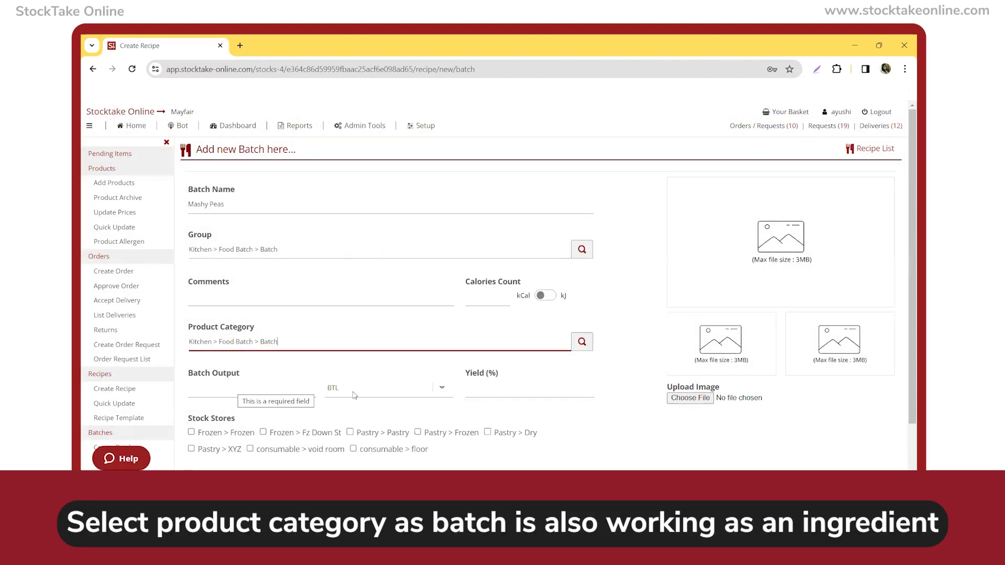
- Add an ingredient line from the Kitchen product group for Peas with a quantity of 2 PAC
{"action": "scroll", "coordinate": [905, 341], "scroll_direction": "down", "scroll_amount": 1}
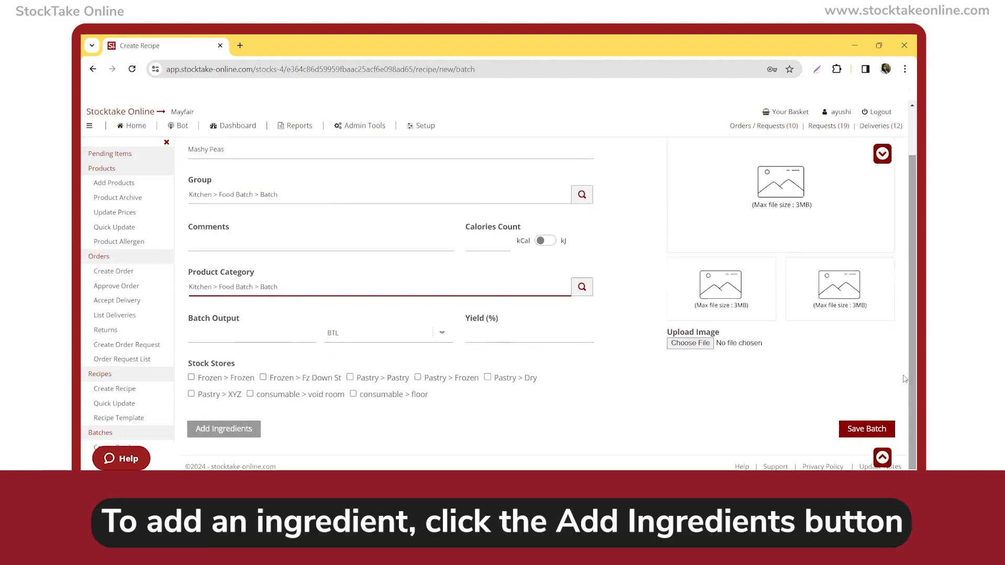
{"action": "left_click", "coordinate": [224, 429]}
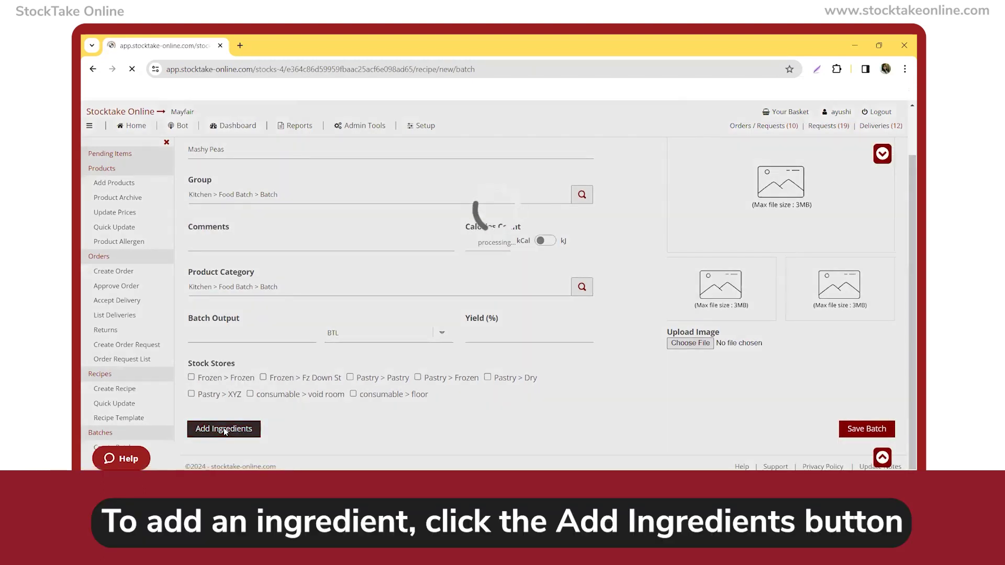
{"action": "scroll", "coordinate": [224, 428], "scroll_direction": "down", "scroll_amount": 2}
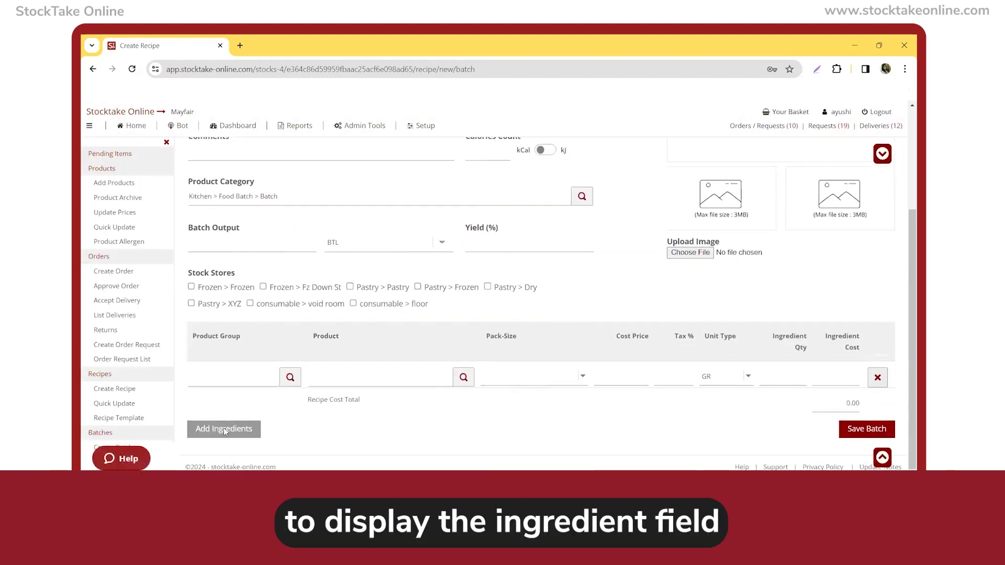
{"action": "left_click", "coordinate": [218, 381]}
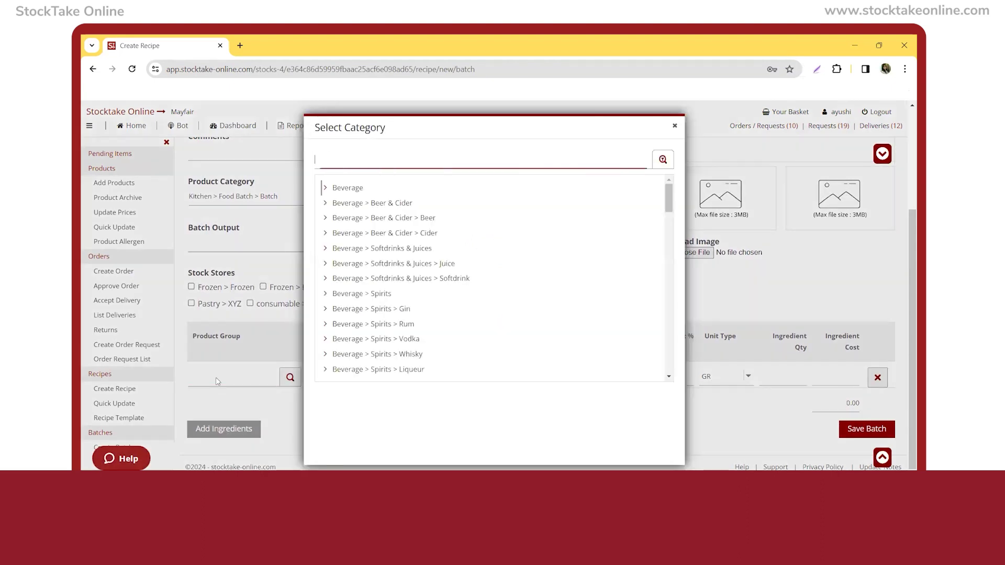
{"action": "type", "text": "ki"}
{"action": "left_click", "coordinate": [343, 187]}
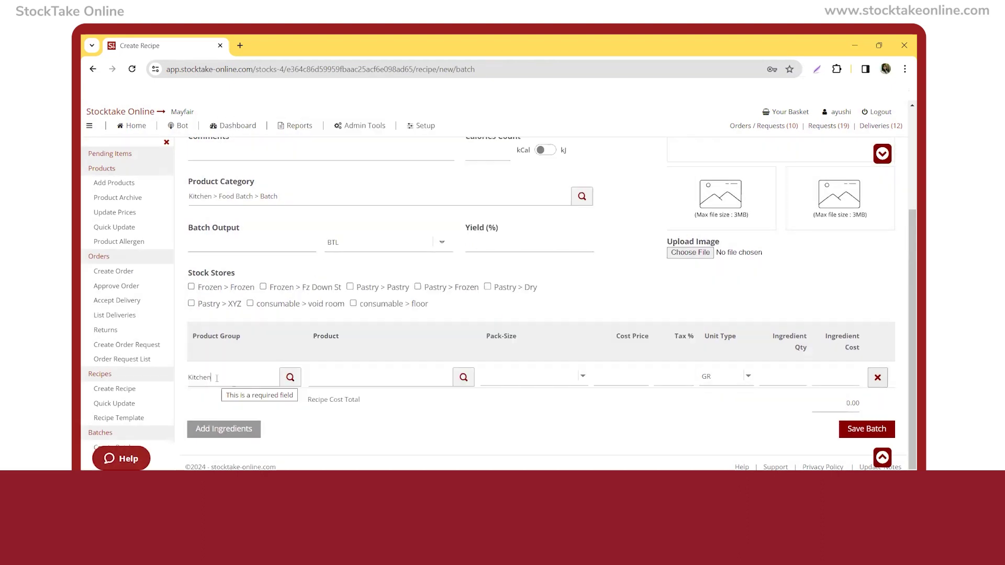
{"action": "left_click", "coordinate": [328, 376]}
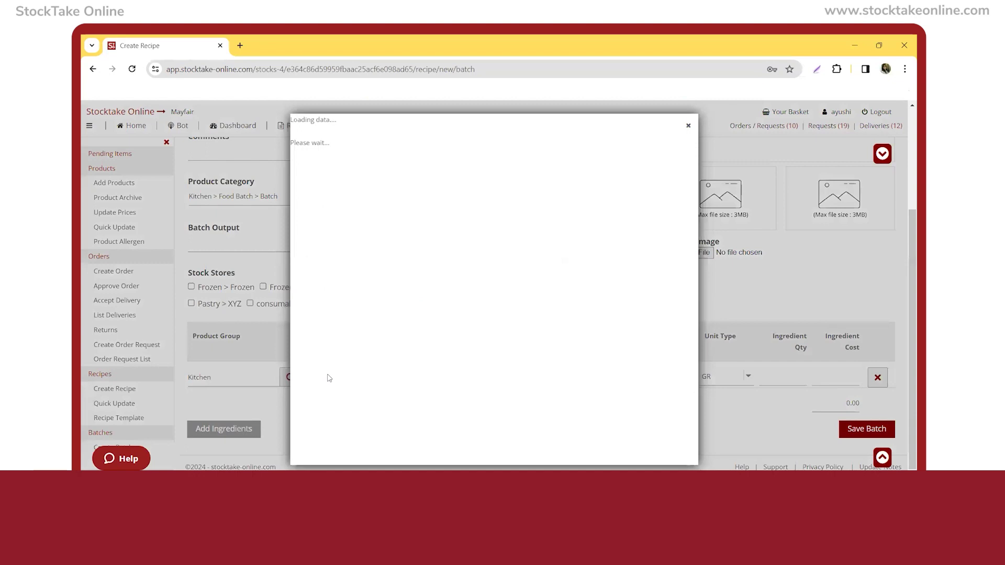
{"action": "type", "text": "peas"}
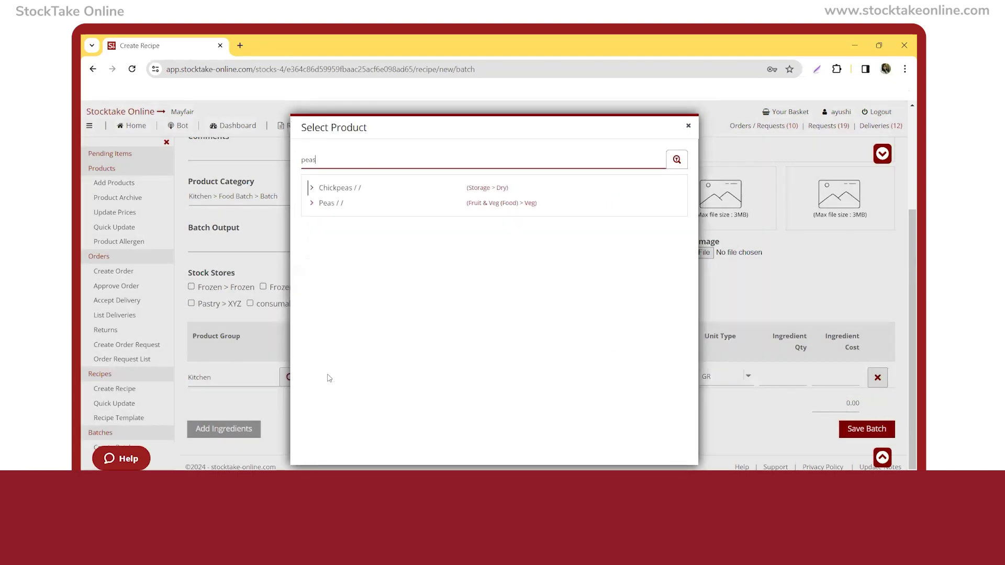
{"action": "left_click", "coordinate": [331, 204]}
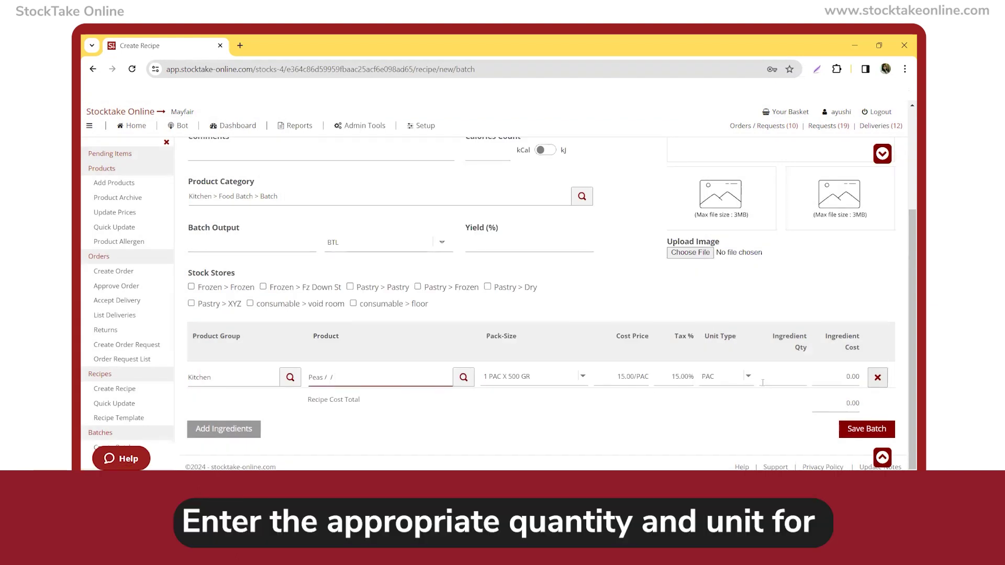
{"action": "left_click", "coordinate": [768, 379]}
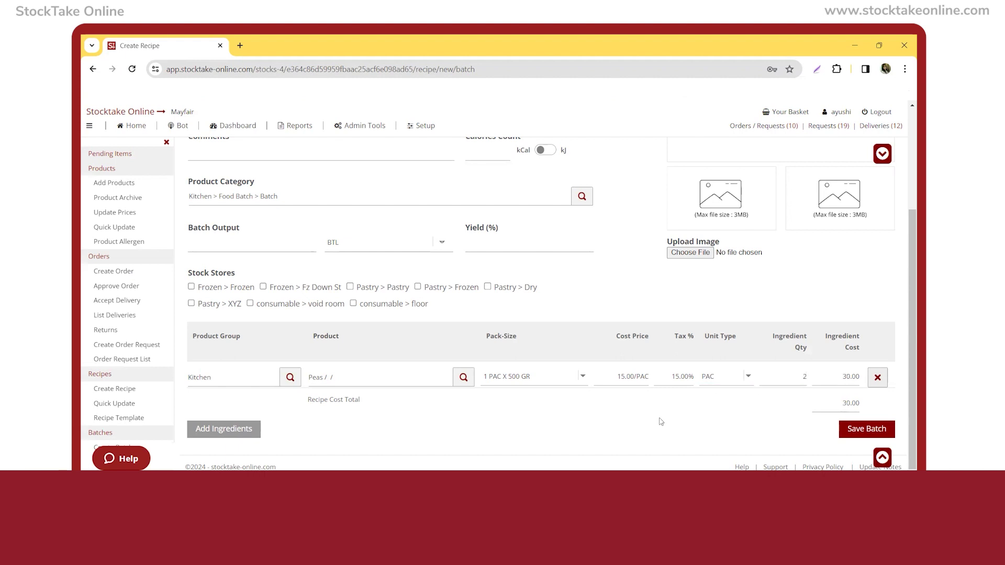
- Add a second ingredient line from the Kitchen group for Sugar with a quantity of 50 GR
{"action": "left_click", "coordinate": [221, 432]}
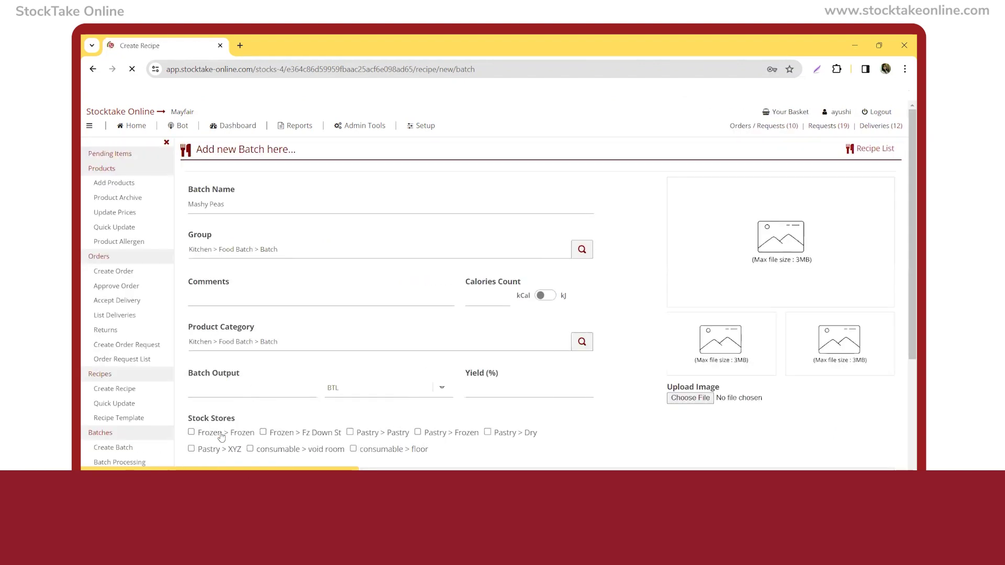
{"action": "left_click", "coordinate": [218, 400]}
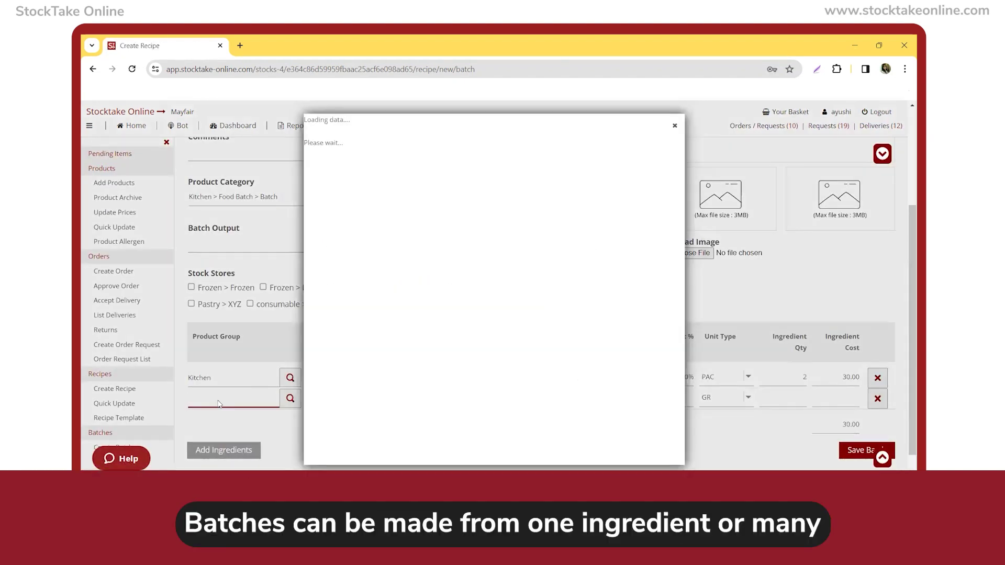
{"action": "type", "text": "kit"}
{"action": "left_click", "coordinate": [344, 188]}
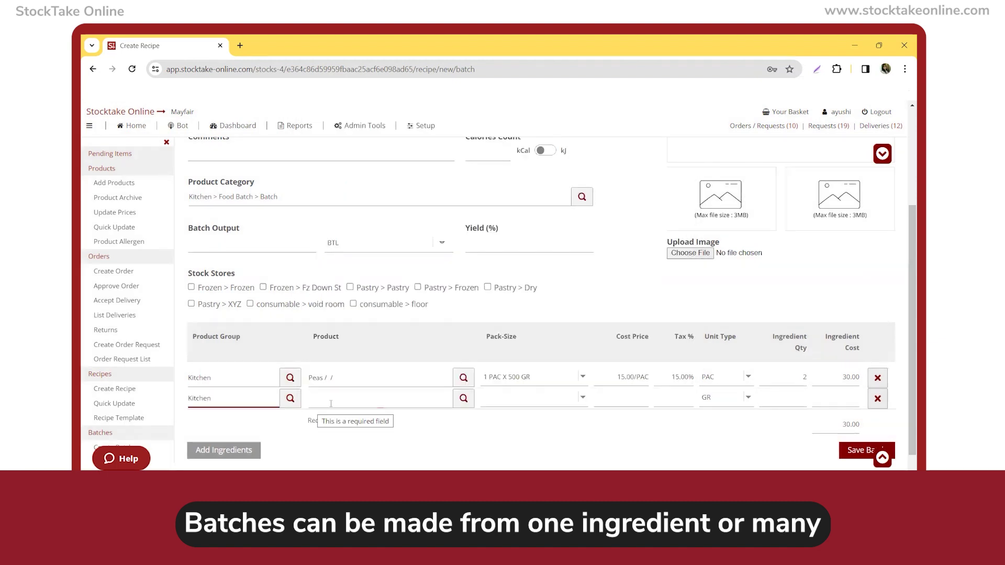
{"action": "left_click", "coordinate": [348, 404]}
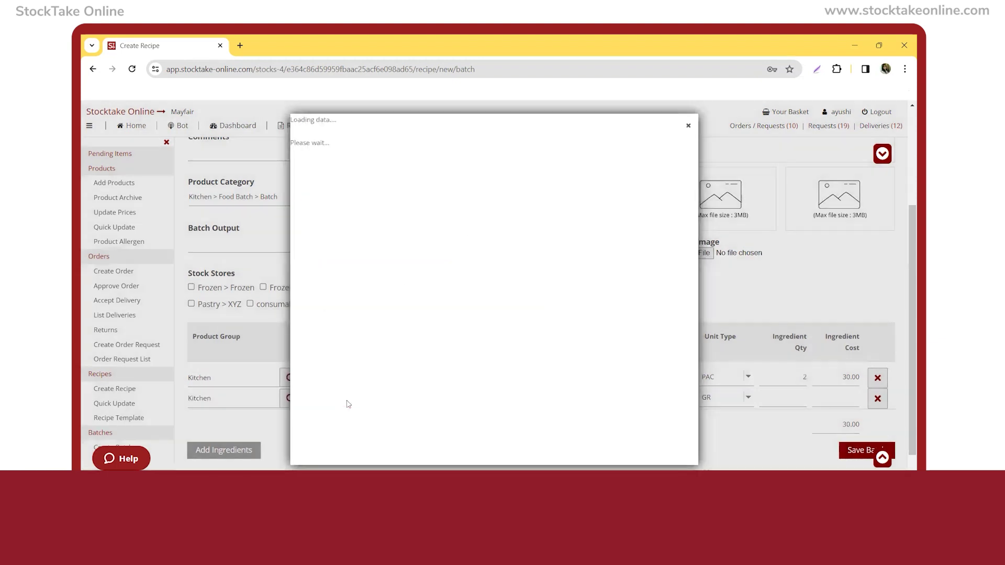
{"action": "type", "text": "sug"}
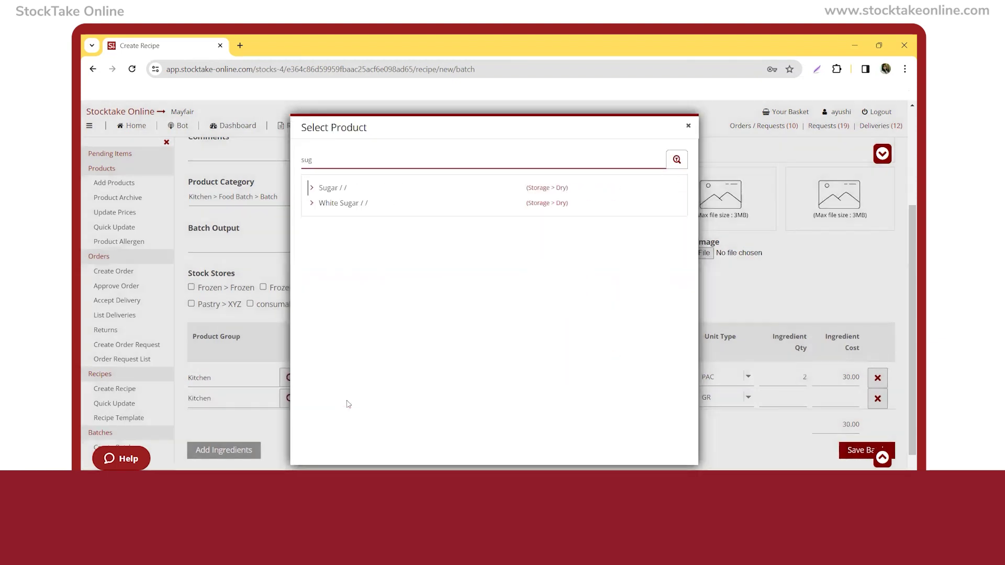
{"action": "key", "text": "Return"}
{"action": "left_click", "coordinate": [780, 395]}
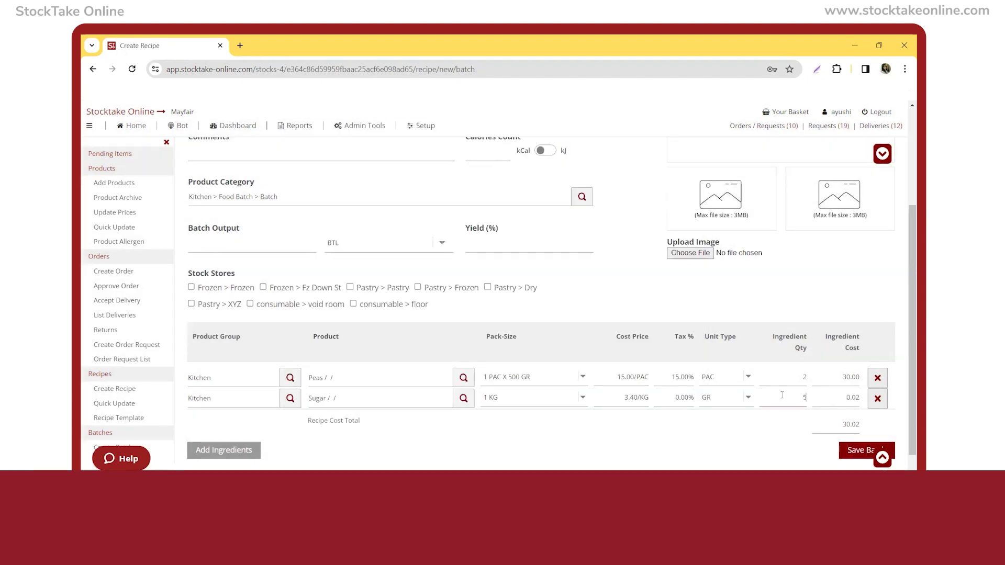
- Add a third ingredient line from the Kitchen group for Salt with a quantity of 40 GR
{"action": "left_click", "coordinate": [206, 450]}
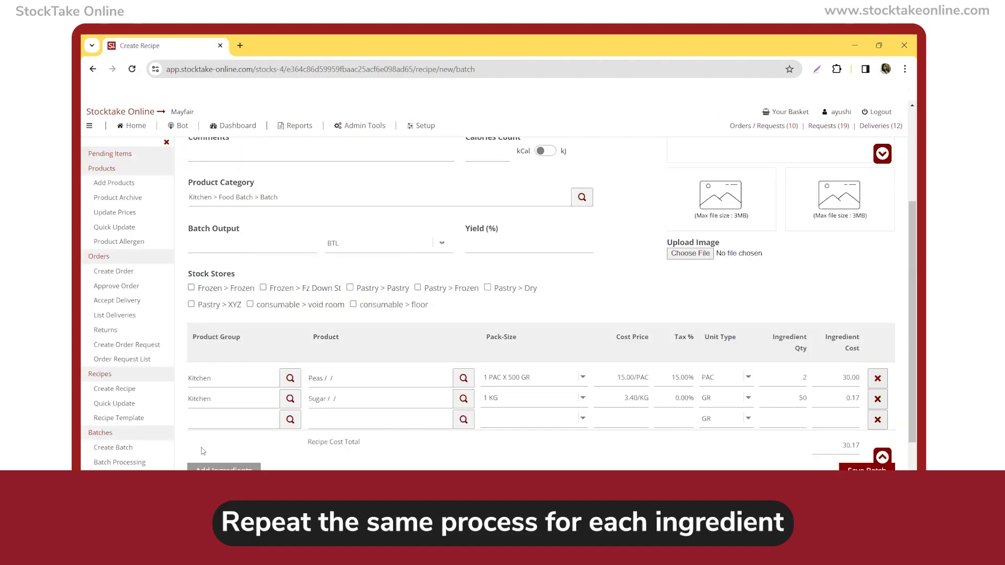
{"action": "left_click", "coordinate": [233, 421]}
{"action": "type", "text": "ki"}
{"action": "key", "text": "Return"}
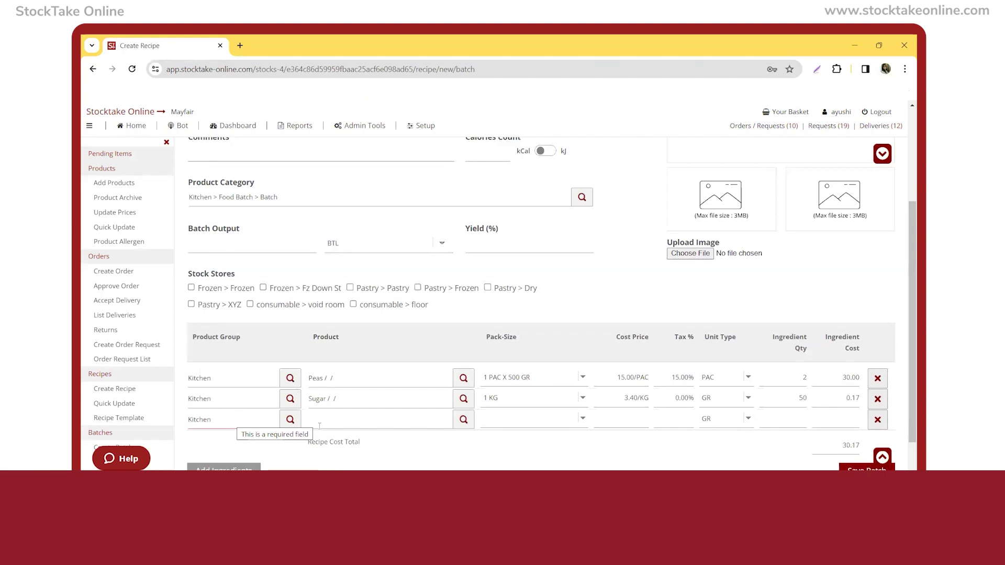
{"action": "left_click", "coordinate": [348, 429]}
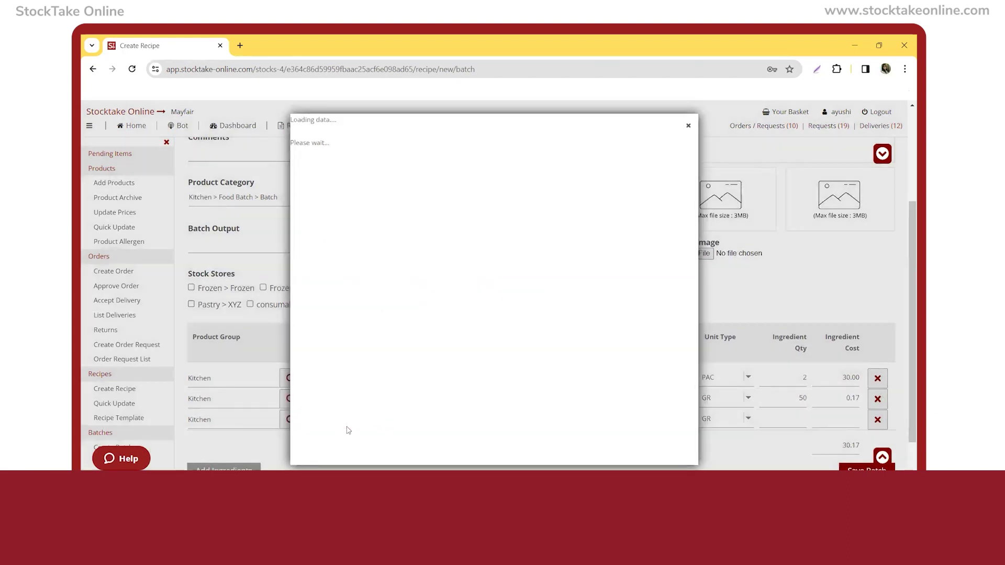
{"action": "type", "text": "salt"}
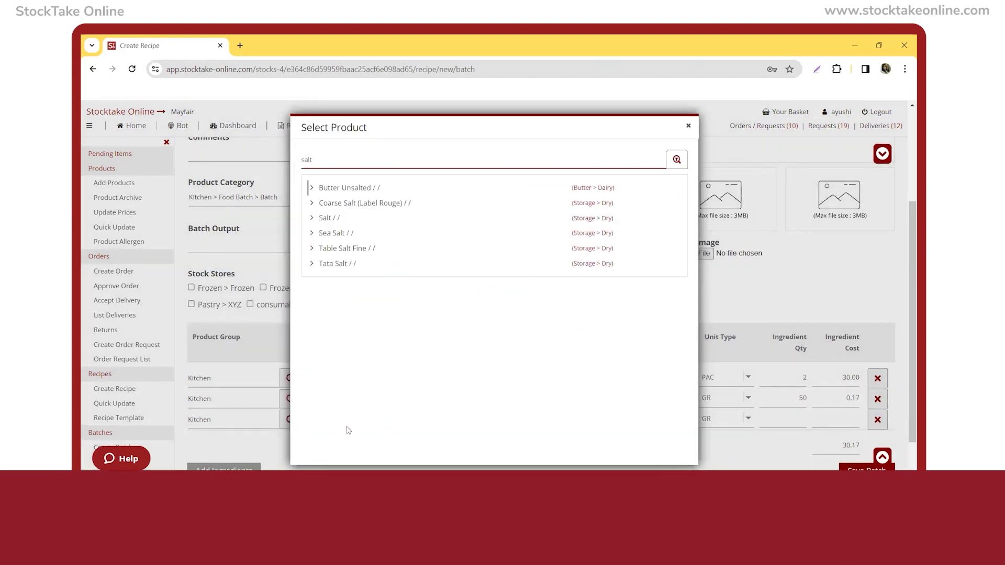
{"action": "left_click", "coordinate": [325, 219]}
{"action": "left_click", "coordinate": [786, 414]}
{"action": "type", "text": "40"}
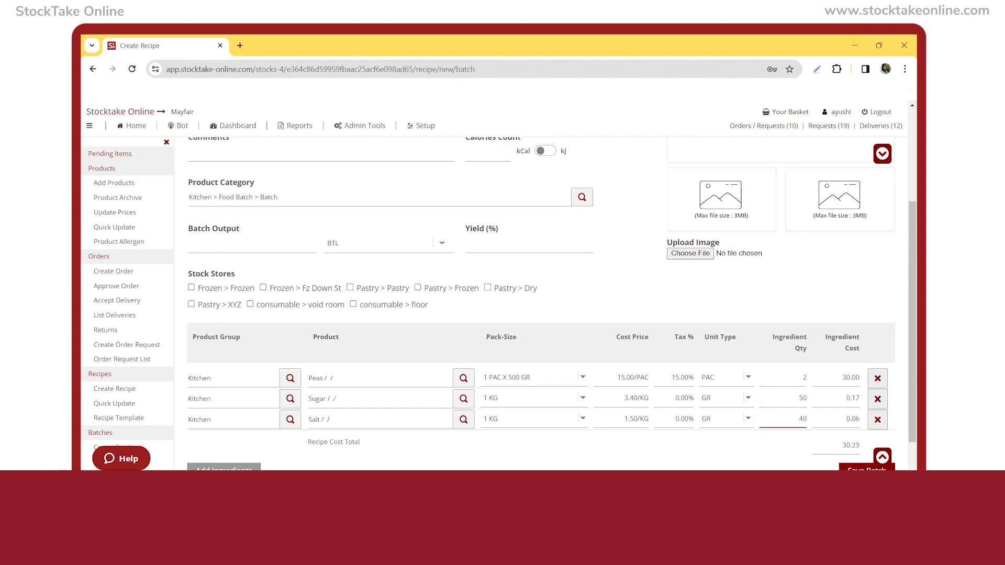
- Add a fourth ingredient line from the Kitchen group for Balsamic Vinegar with a quantity of 200 ML
{"action": "left_click", "coordinate": [224, 470]}
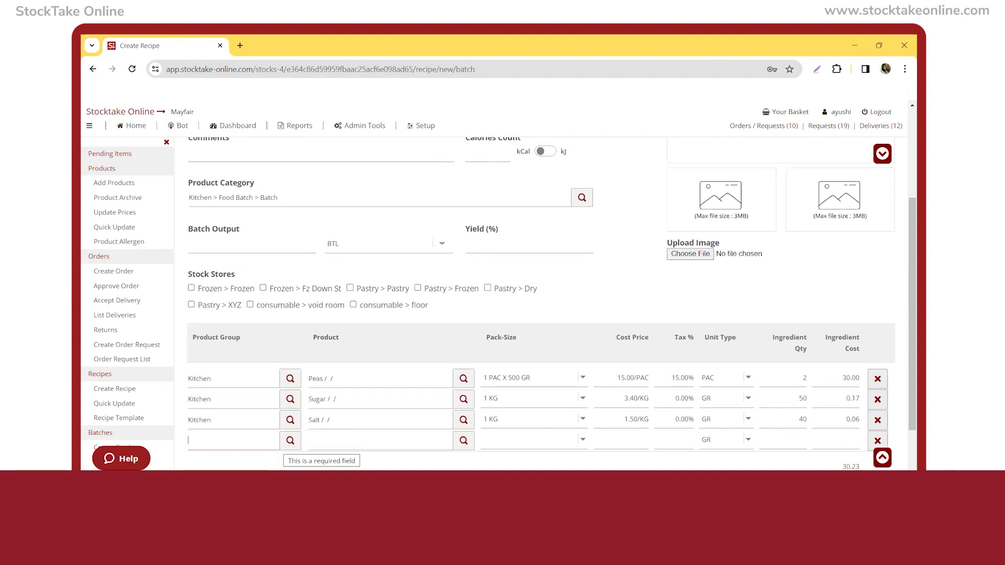
{"action": "left_click", "coordinate": [289, 441]}
{"action": "type", "text": "kit"}
{"action": "left_click", "coordinate": [345, 188]}
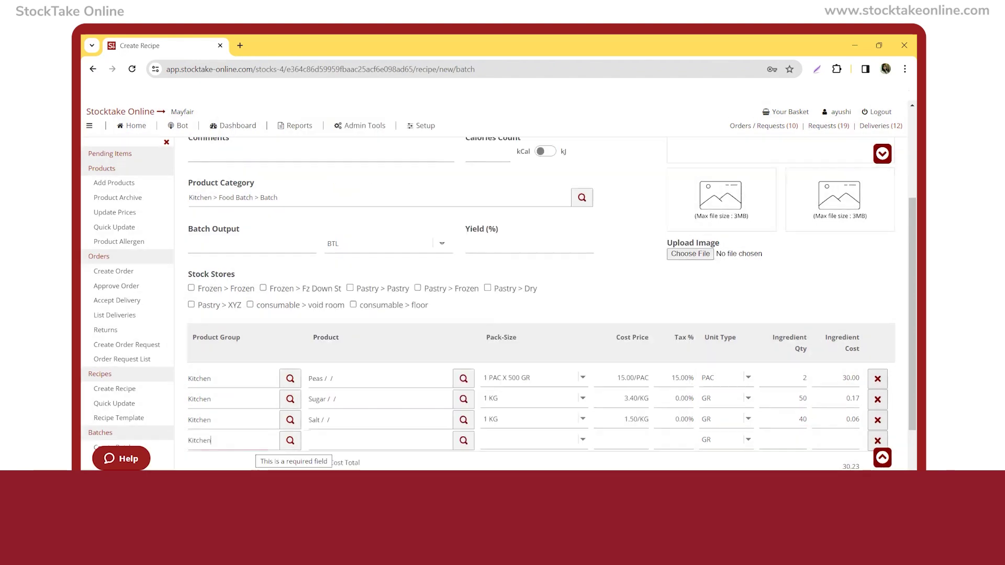
{"action": "left_click", "coordinate": [463, 441]}
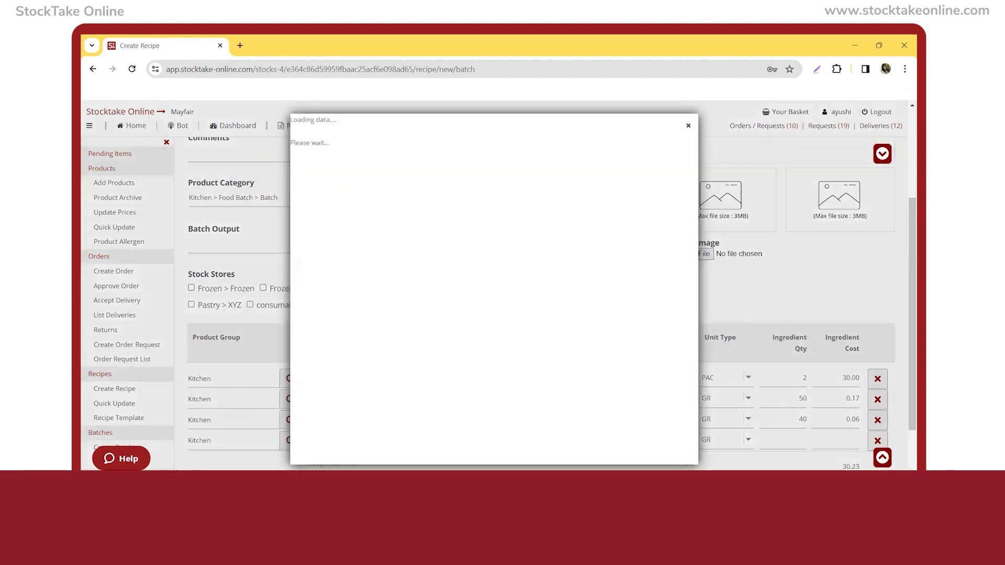
{"action": "type", "text": "vin"}
{"action": "key", "text": "Down"}
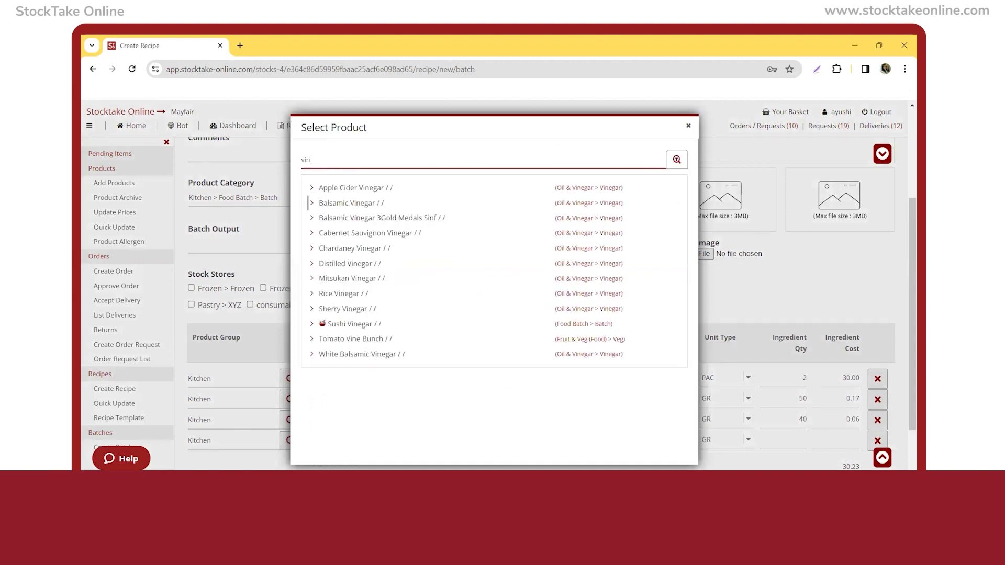
{"action": "key", "text": "Return"}
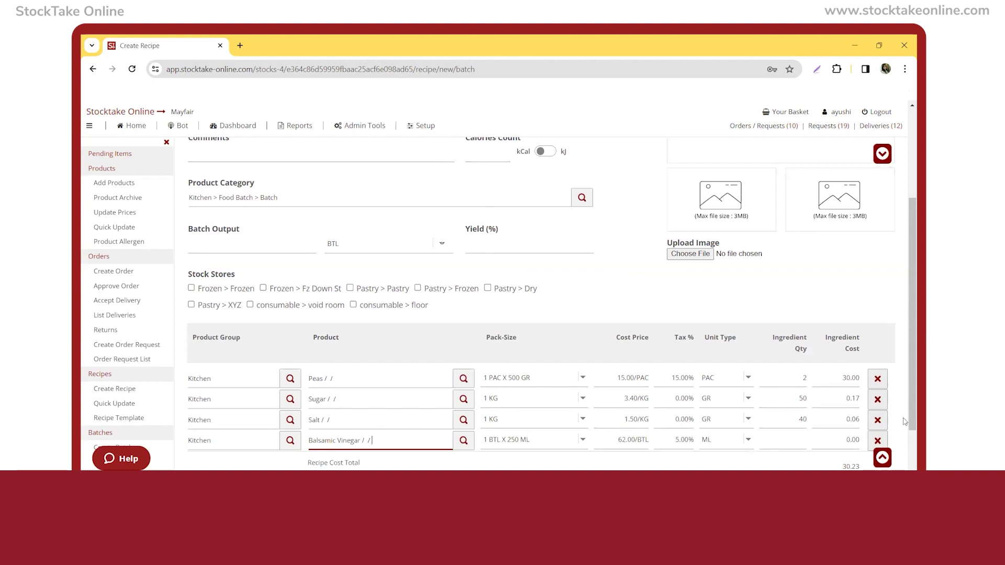
{"action": "scroll", "coordinate": [904, 415], "scroll_direction": "down", "scroll_amount": 1}
{"action": "left_click", "coordinate": [791, 376]}
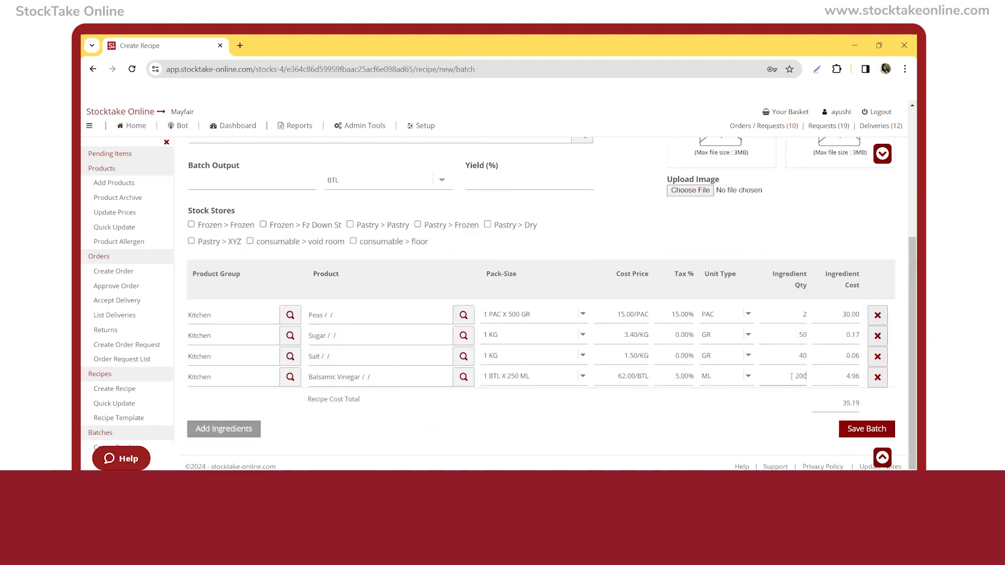
{"action": "left_click", "coordinate": [743, 413]}
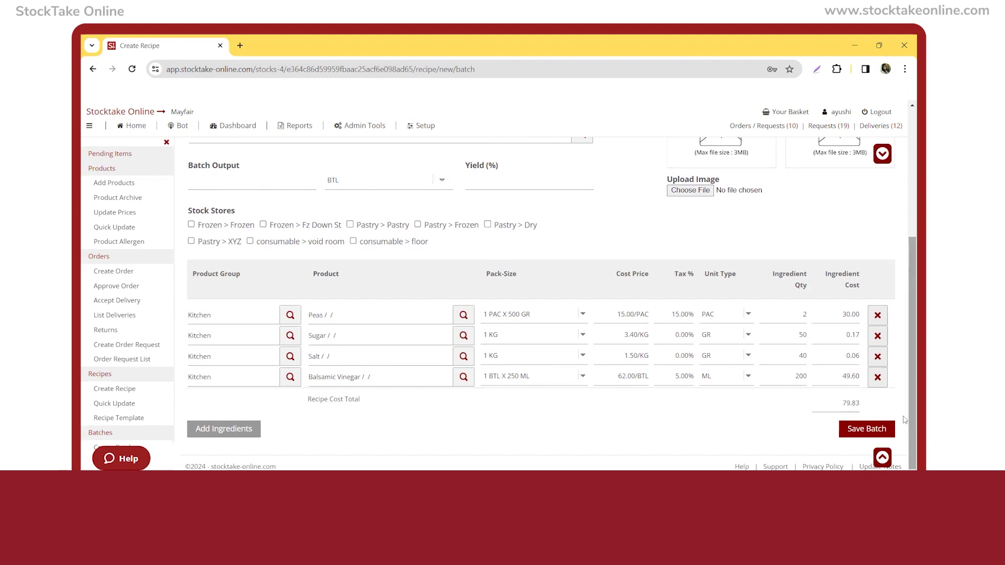
- Set the batch output to 1.5 KG and the yield to 100%
{"action": "left_click", "coordinate": [866, 429]}
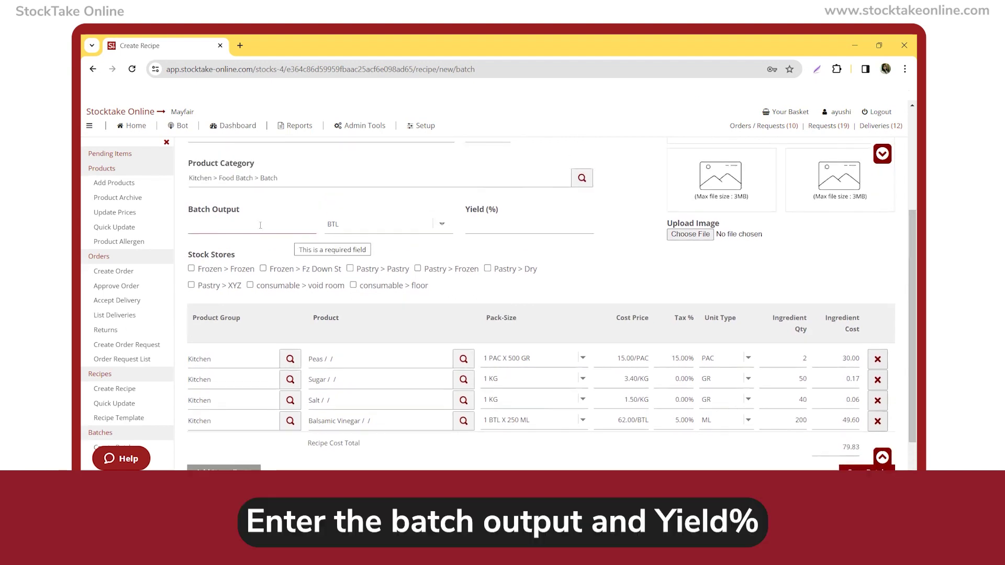
{"action": "type", "text": "1.5"}
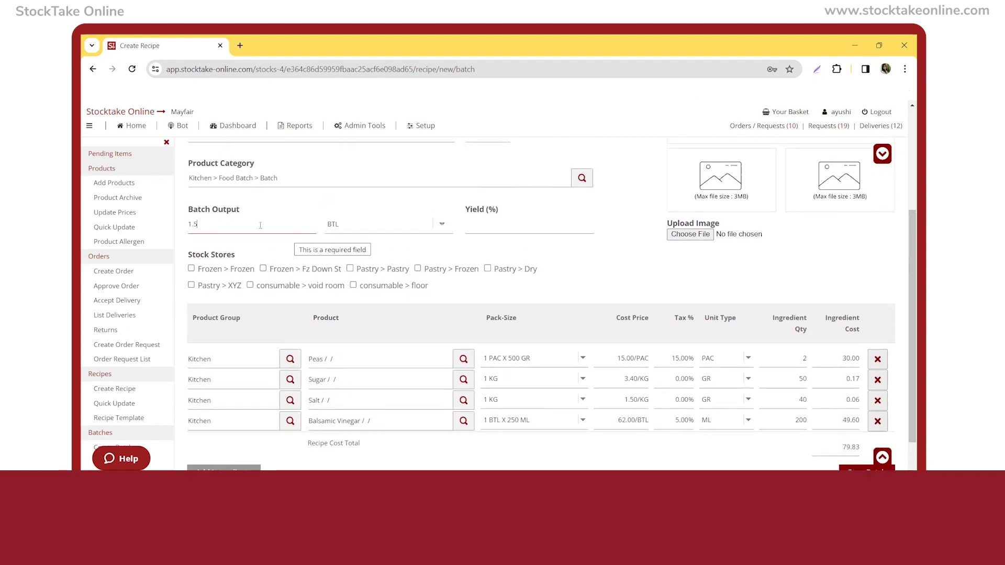
{"action": "left_click", "coordinate": [359, 226]}
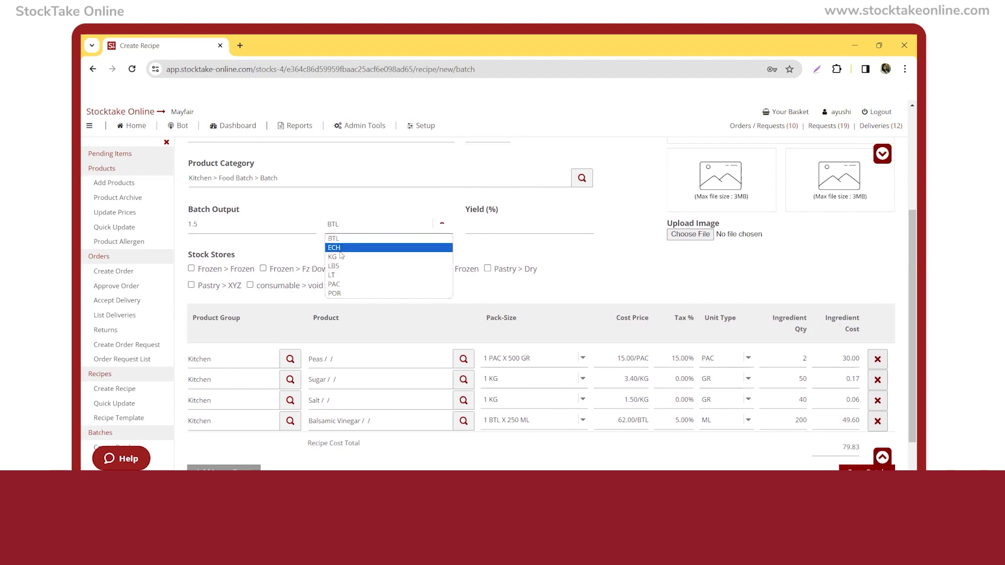
{"action": "left_click", "coordinate": [338, 257]}
{"action": "left_click", "coordinate": [491, 227]}
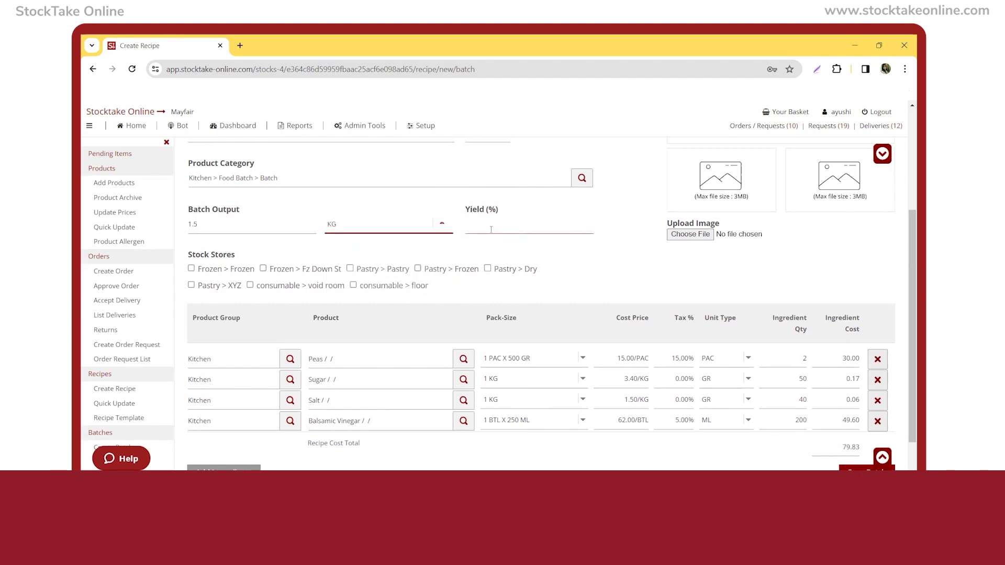
{"action": "left_click", "coordinate": [583, 273]}
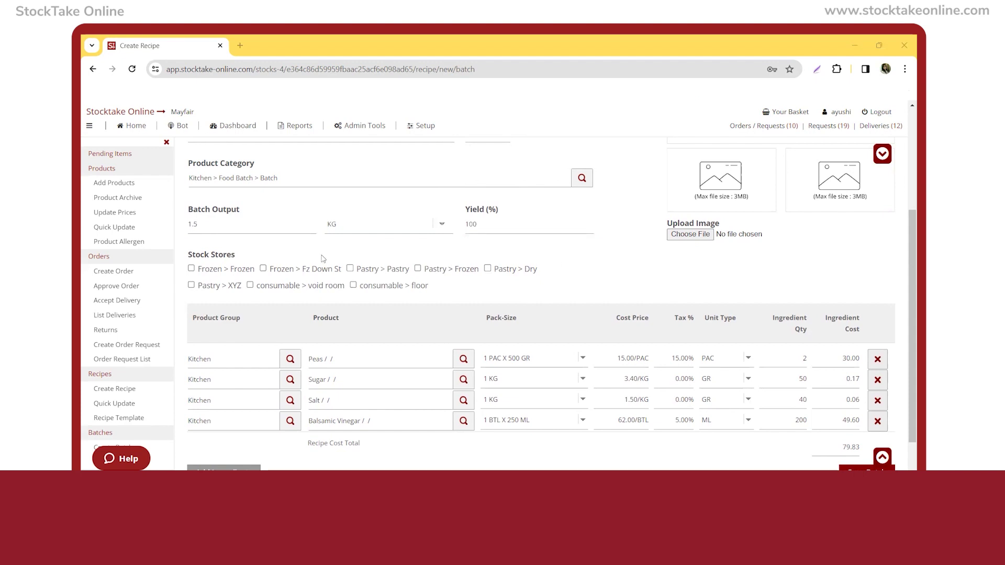
- Change the batch output to 50 POR
{"action": "left_click", "coordinate": [301, 228]}
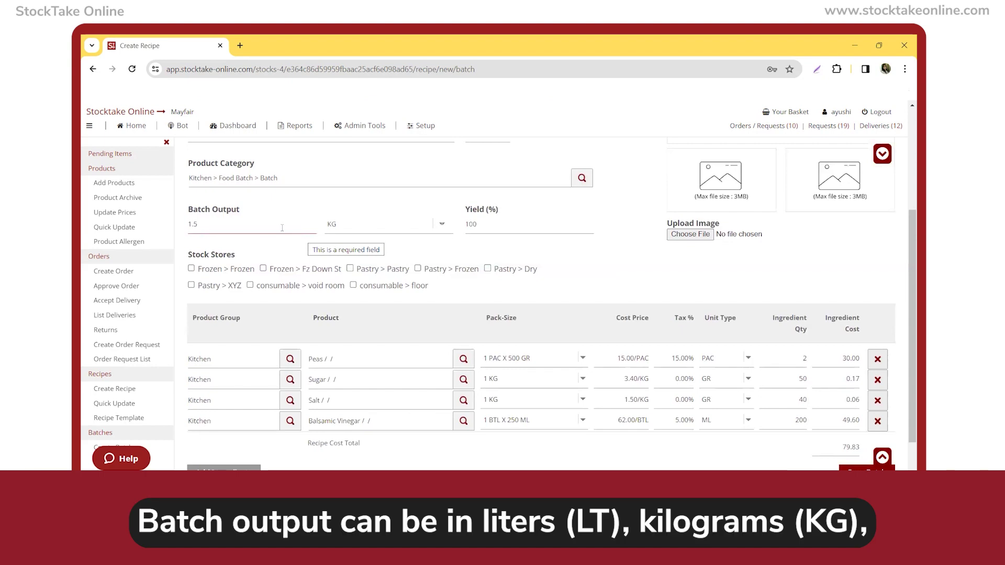
{"action": "type", "text": "5"}
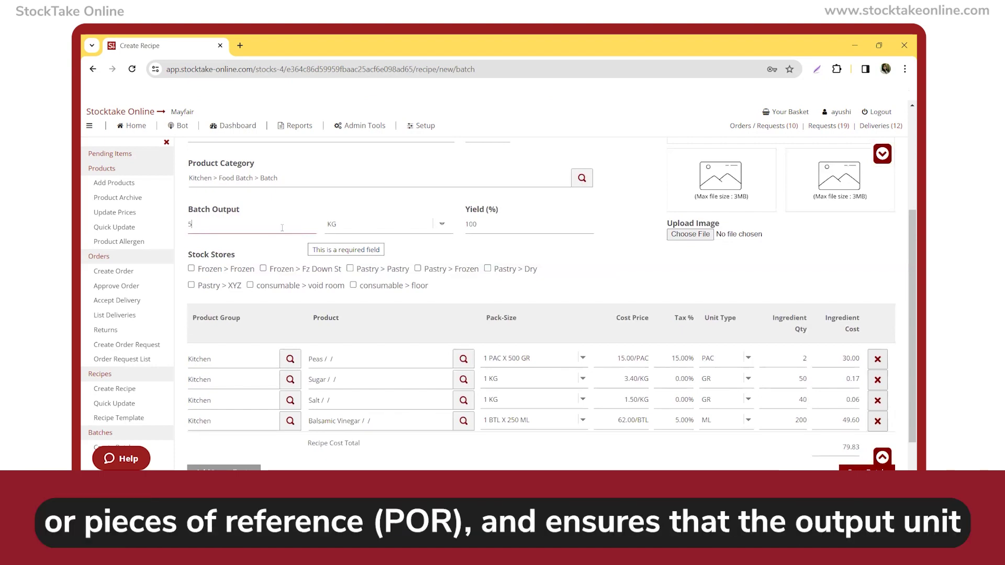
{"action": "type", "text": "0"}
{"action": "key", "text": "Tab"}
{"action": "left_click", "coordinate": [377, 224]}
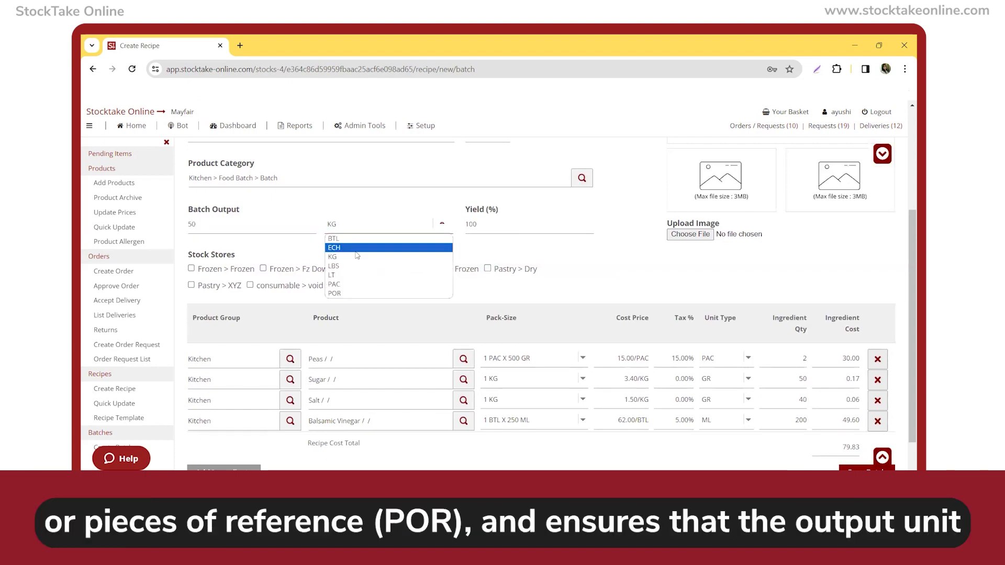
{"action": "left_click", "coordinate": [335, 294]}
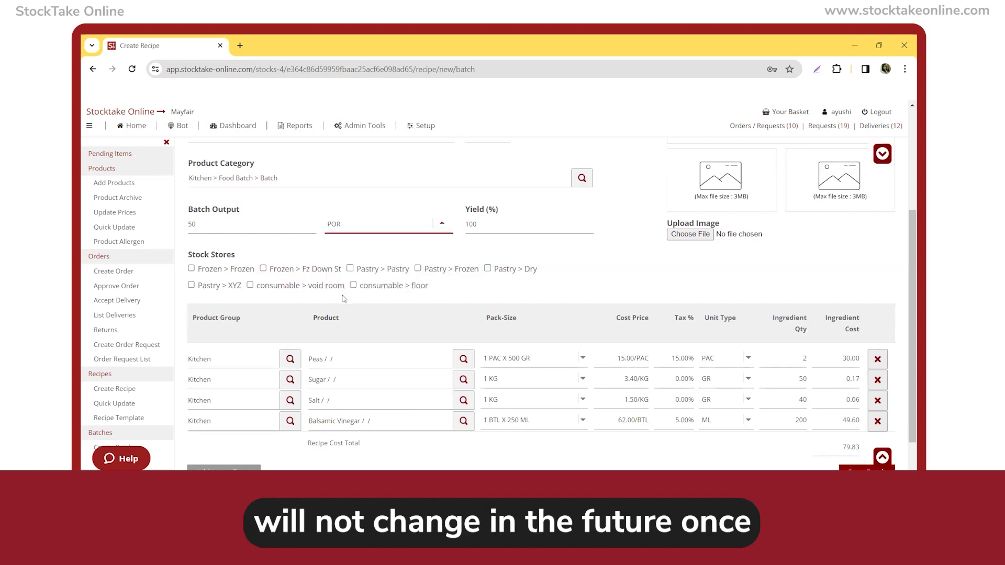
- Set the batch output to 1.5 KG and save the batch
{"action": "left_click", "coordinate": [368, 231]}
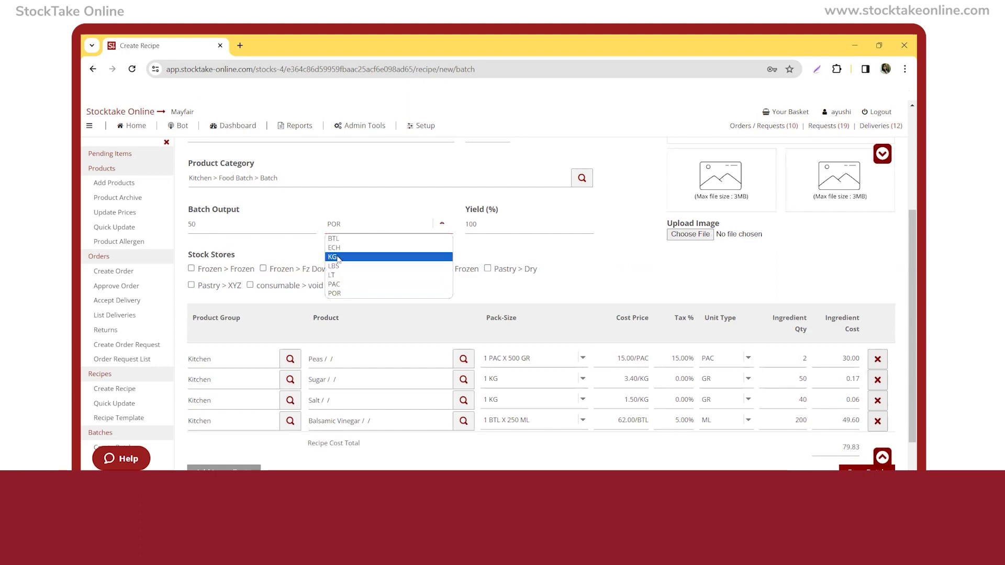
{"action": "left_click", "coordinate": [338, 257]}
{"action": "double_click", "coordinate": [233, 226]}
{"action": "type", "text": "1"}
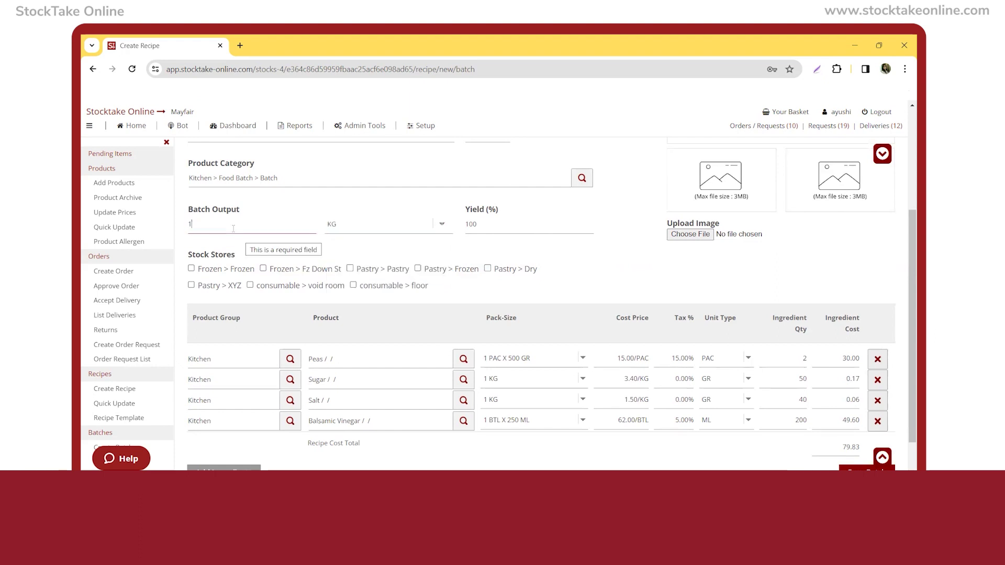
{"action": "type", "text": ".5"}
{"action": "left_click", "coordinate": [465, 316]}
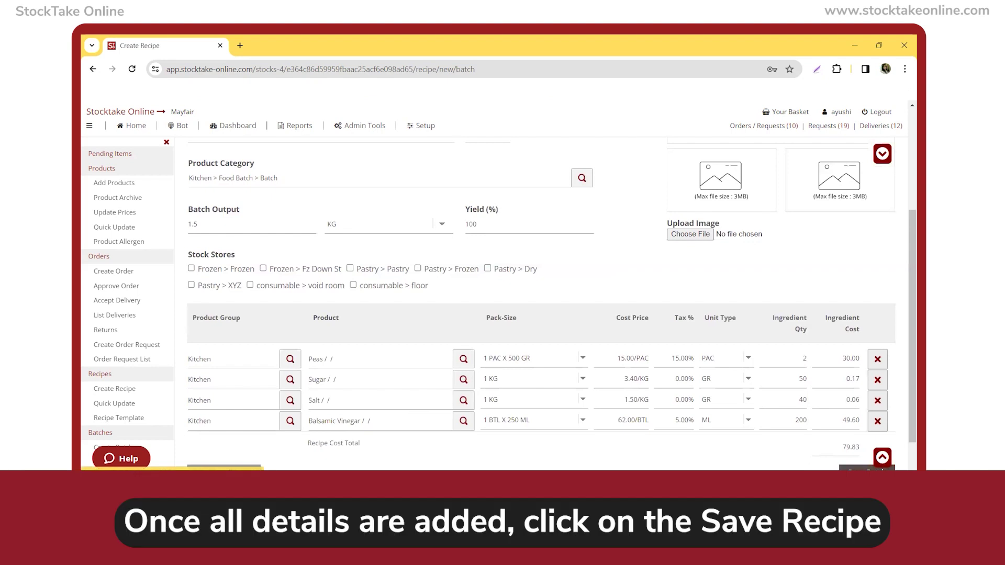
{"action": "left_click", "coordinate": [867, 473]}
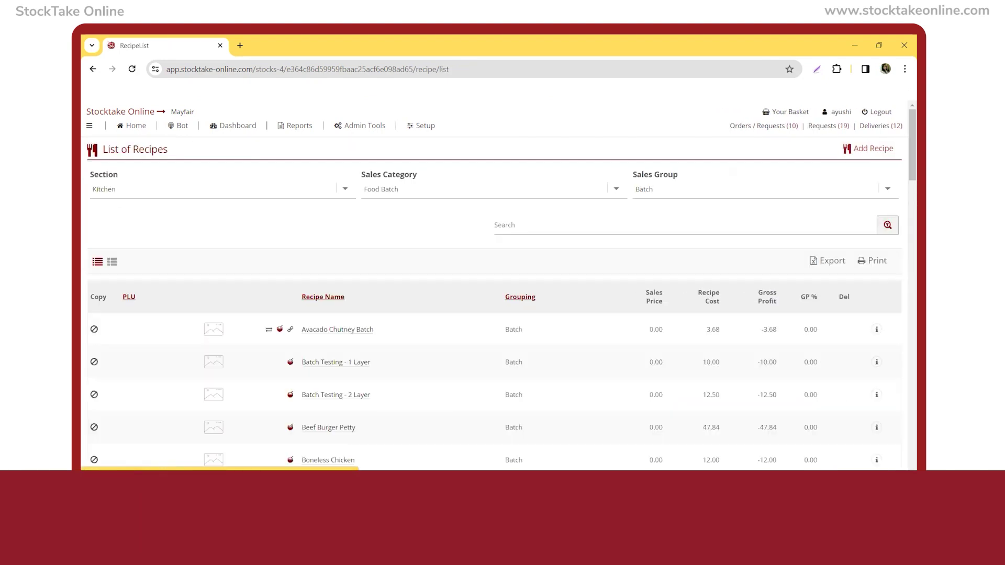
- Search the recipe list for "peas" and open the Mashy Peas batch
{"action": "left_click", "coordinate": [634, 225]}
{"action": "type", "text": "peas"}
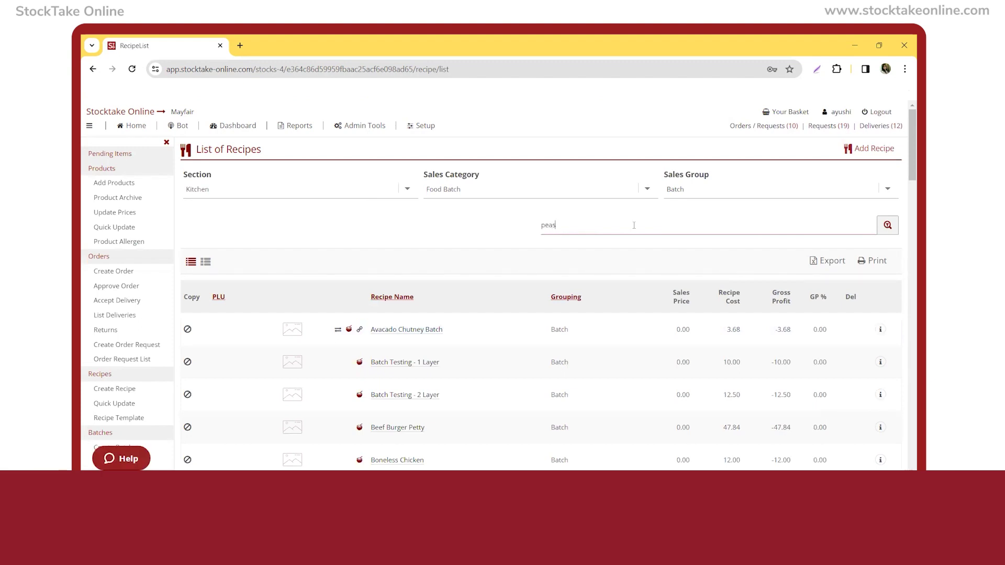
{"action": "key", "text": "Return"}
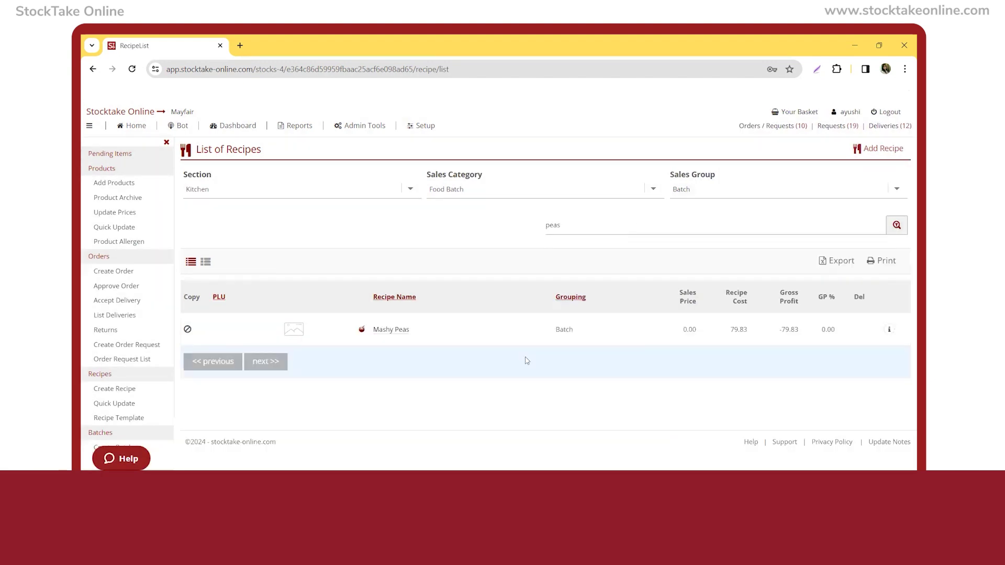
{"action": "left_click", "coordinate": [395, 331]}
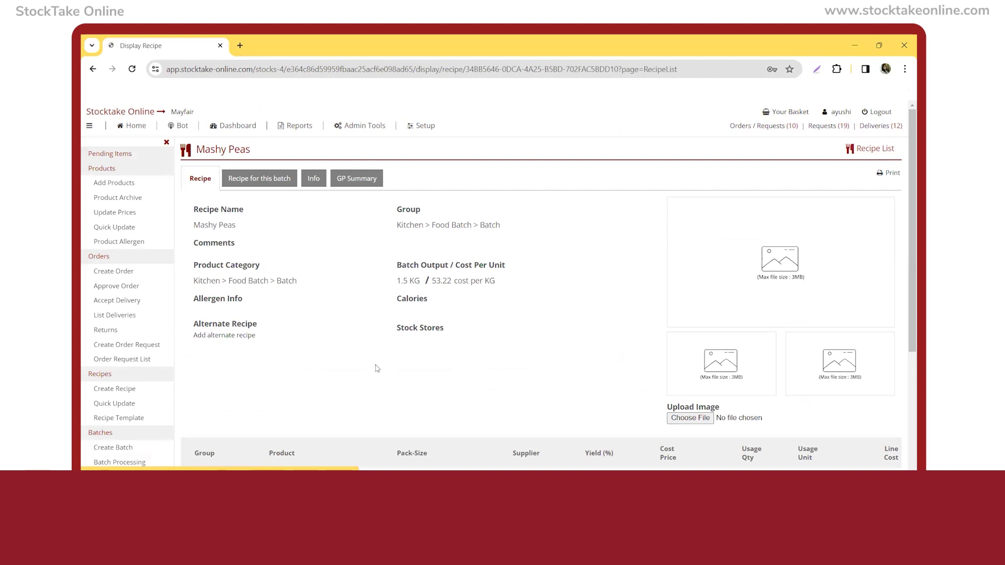
- Look through the Mashy Peas batch's ingredient lines and its Info page with procedure, presentation, notes and allergens
{"action": "scroll", "coordinate": [377, 368], "scroll_direction": "down", "scroll_amount": 1}
{"action": "scroll", "coordinate": [377, 368], "scroll_direction": "down", "scroll_amount": 3}
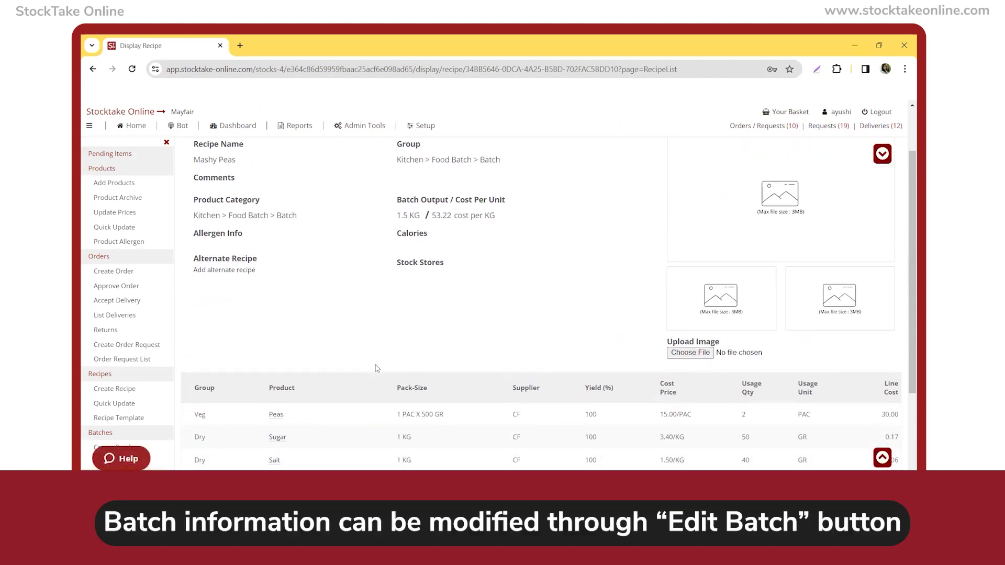
{"action": "left_click", "coordinate": [216, 436]}
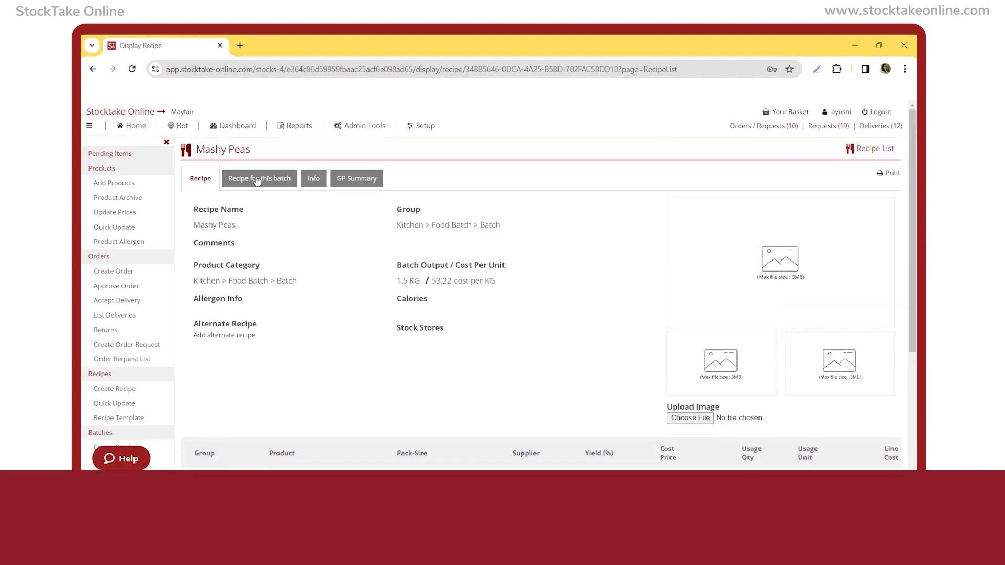
{"action": "left_click", "coordinate": [313, 181]}
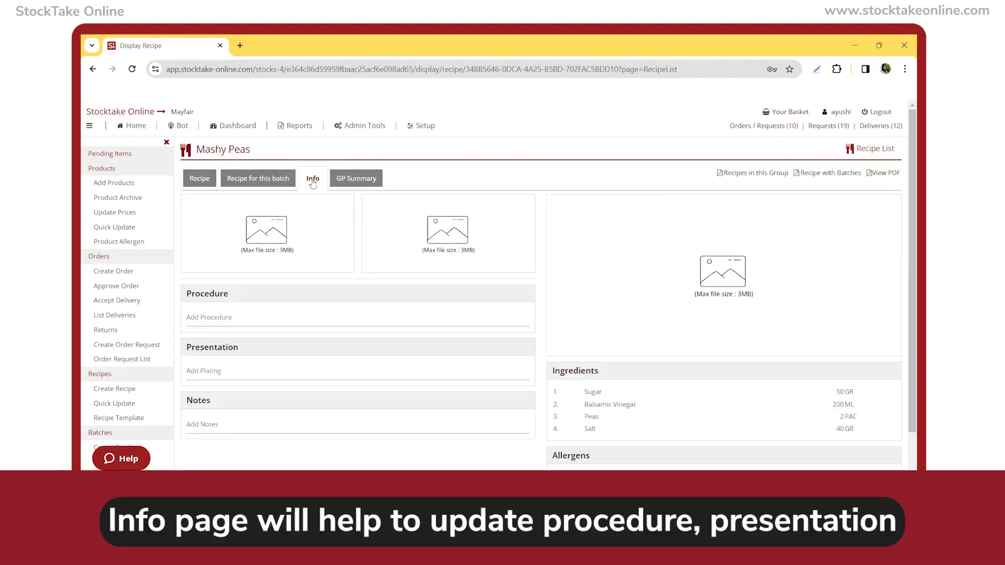
{"action": "scroll", "coordinate": [318, 370], "scroll_direction": "down", "scroll_amount": 1}
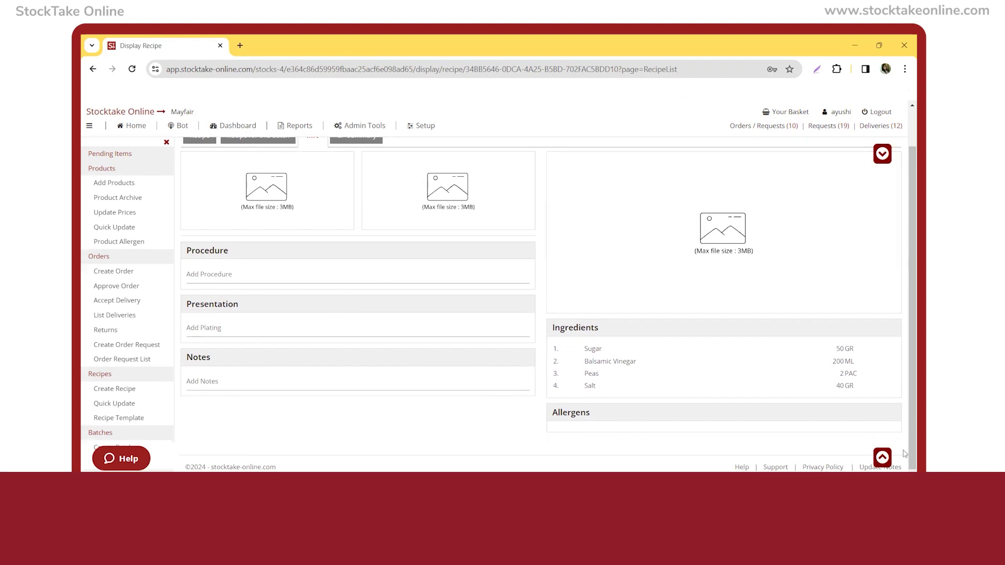
{"action": "scroll", "coordinate": [905, 454], "scroll_direction": "up", "scroll_amount": 1}
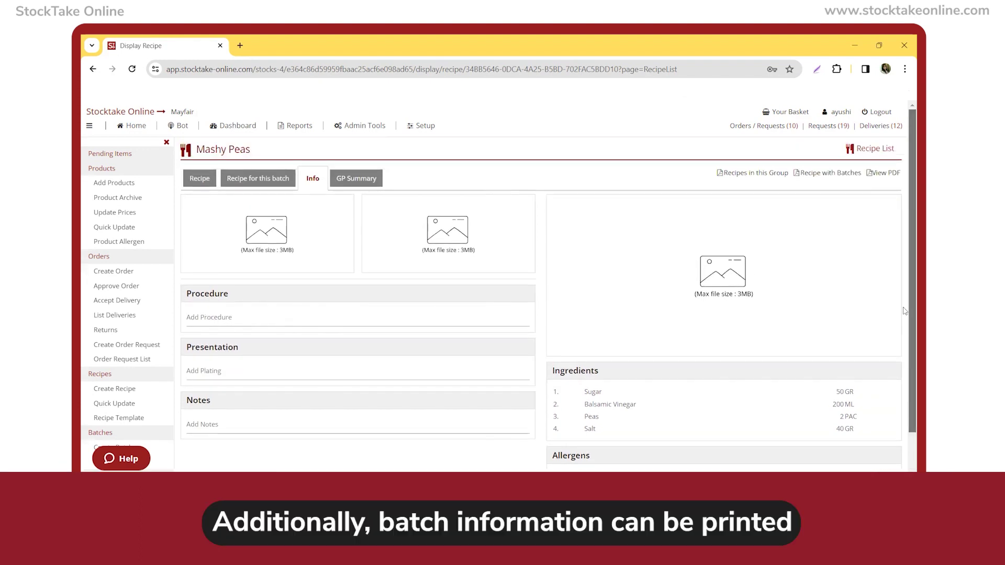
- Return to the batch's recipe page, open its printable PDF, look through it and close it
{"action": "left_click", "coordinate": [209, 182]}
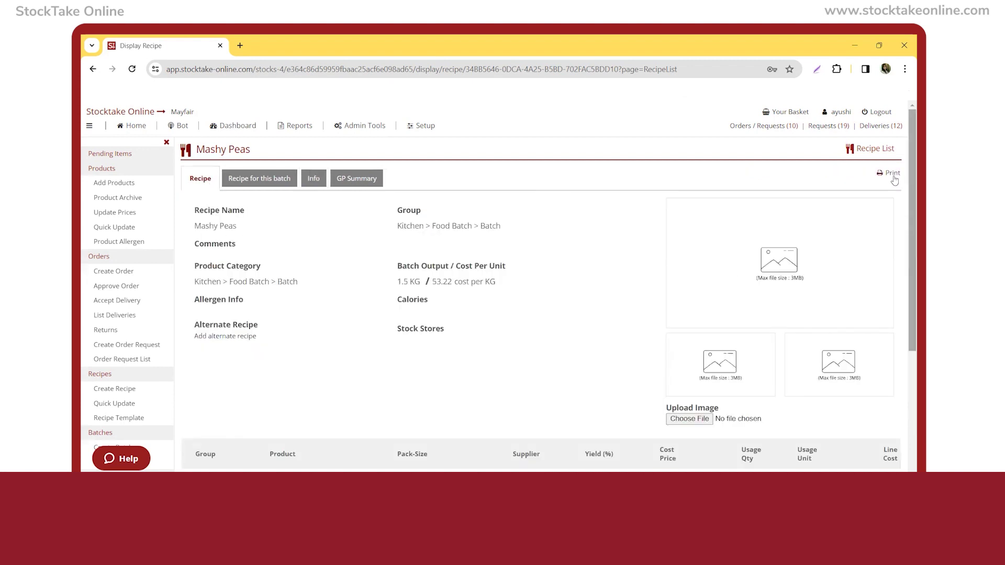
{"action": "left_click", "coordinate": [892, 174]}
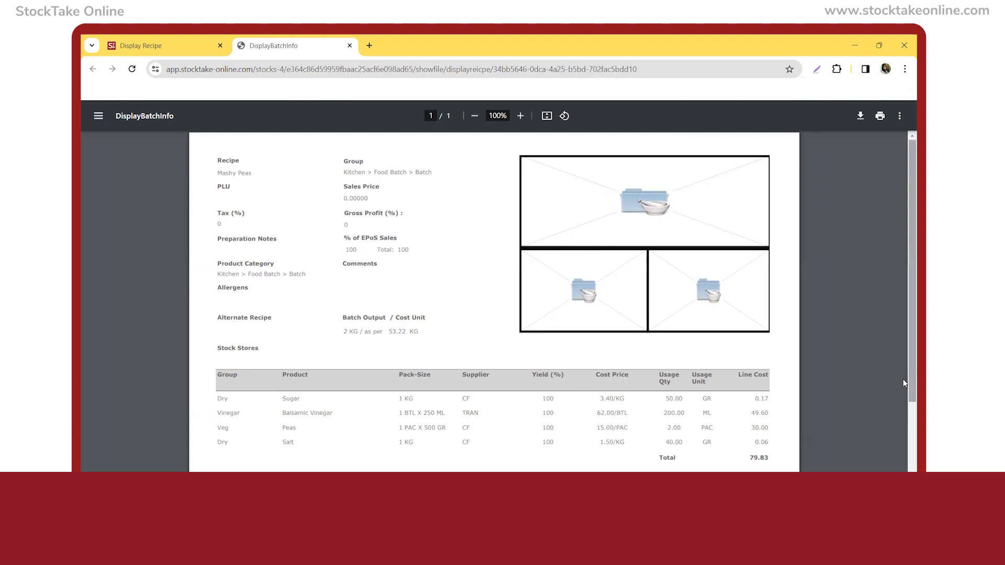
{"action": "scroll", "coordinate": [903, 384], "scroll_direction": "down", "scroll_amount": 3}
{"action": "scroll", "coordinate": [903, 384], "scroll_direction": "up", "scroll_amount": 3}
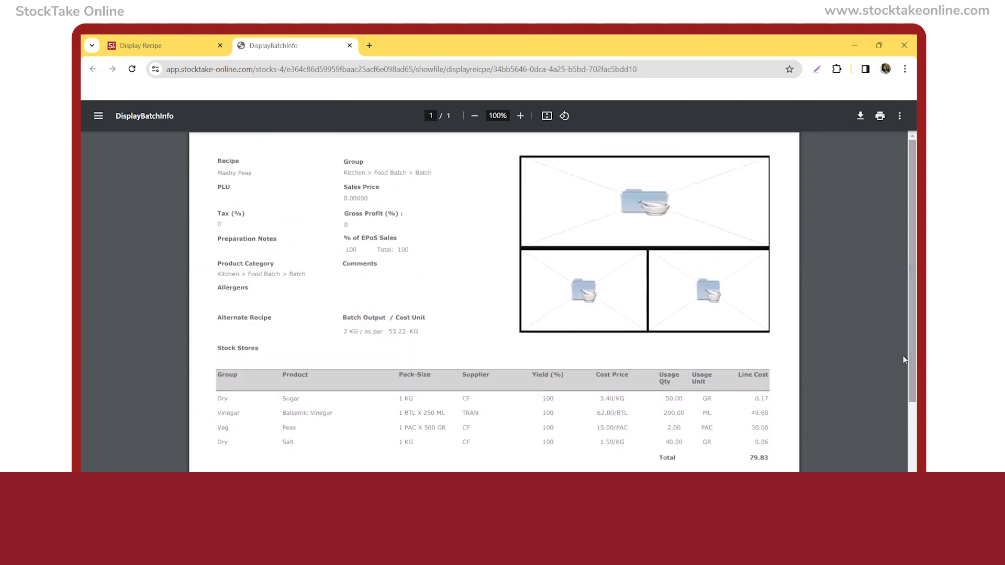
{"action": "left_click", "coordinate": [349, 48]}
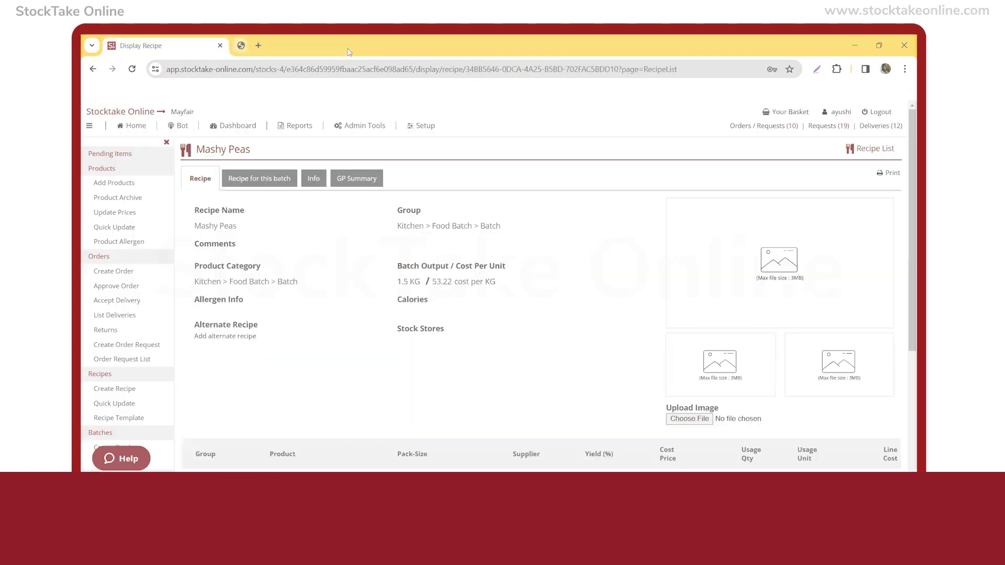